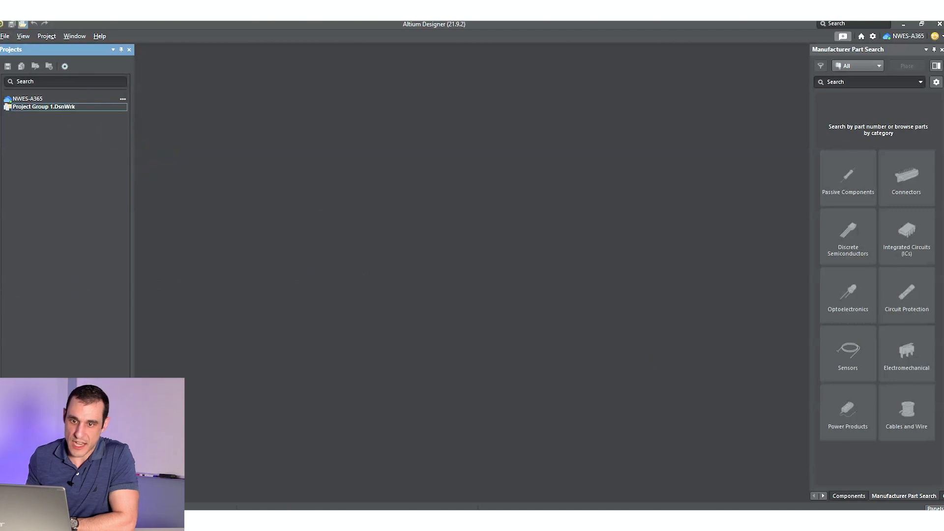
- Create a new blank PCB document, PCB1.PcbDoc
left_click(5, 36)
mouse_move(29, 48)
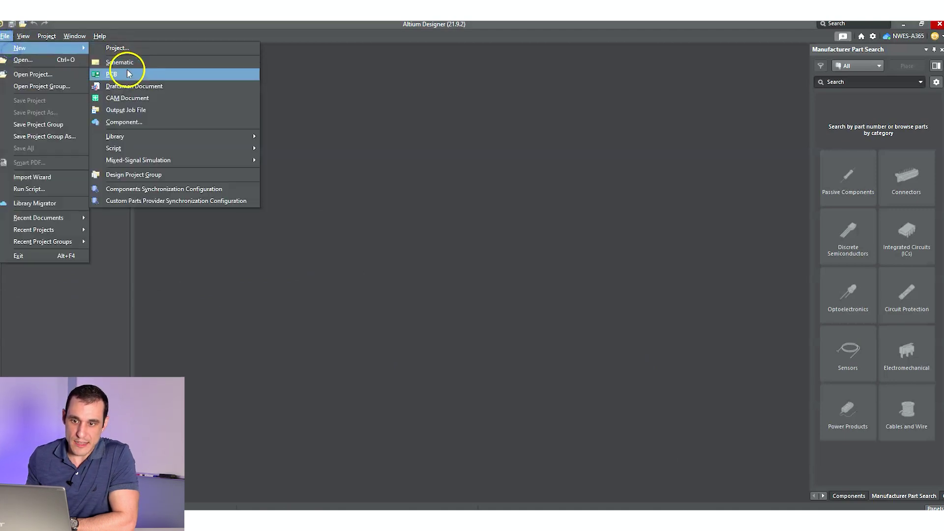
left_click(124, 69)
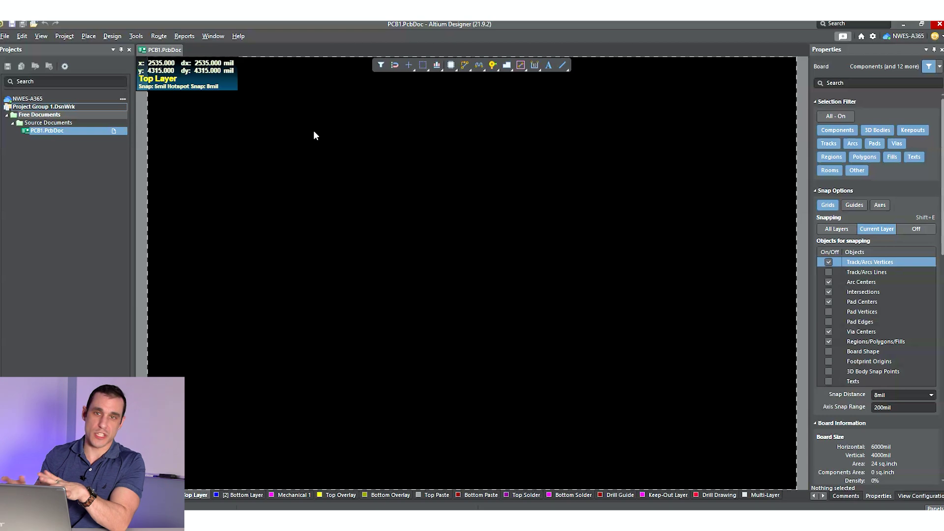
- Open the board's Layer Stack Manager, showing the 2-layer 16.2mil stackup
left_click(110, 41)
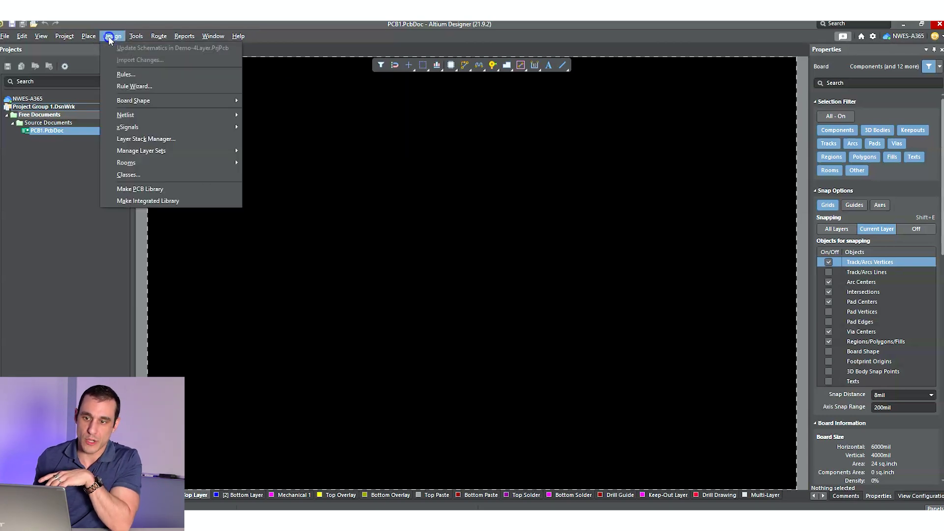
mouse_move(138, 40)
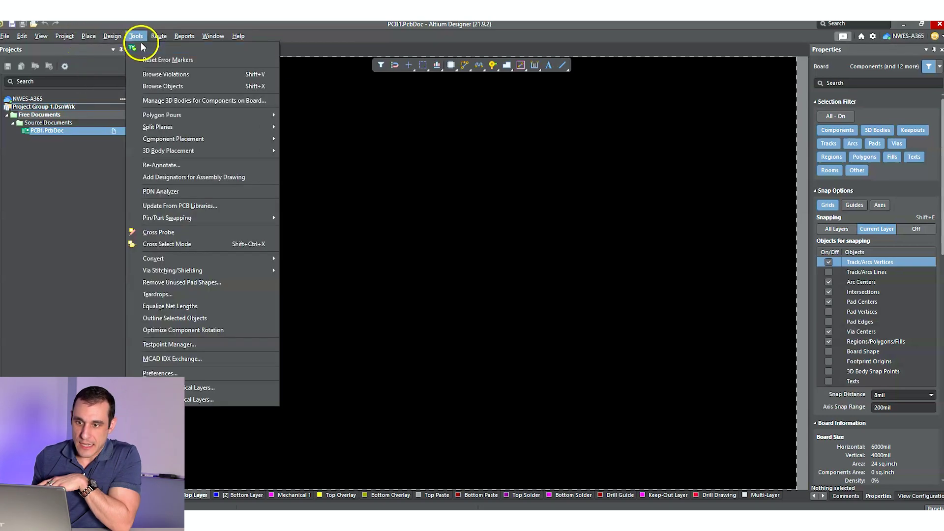
left_click(181, 139)
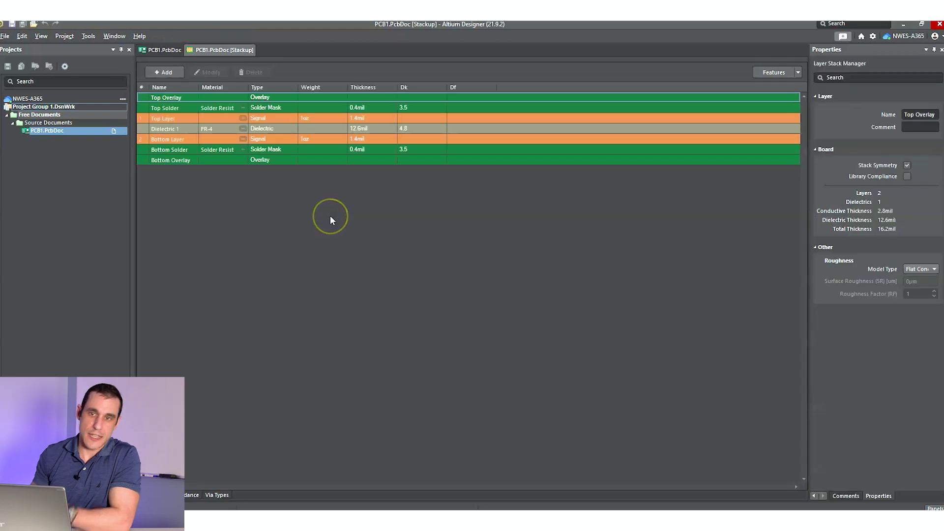
- Insert signal layers below the Top Layer to make a four-layer stackup
left_click(166, 73)
left_click(190, 124)
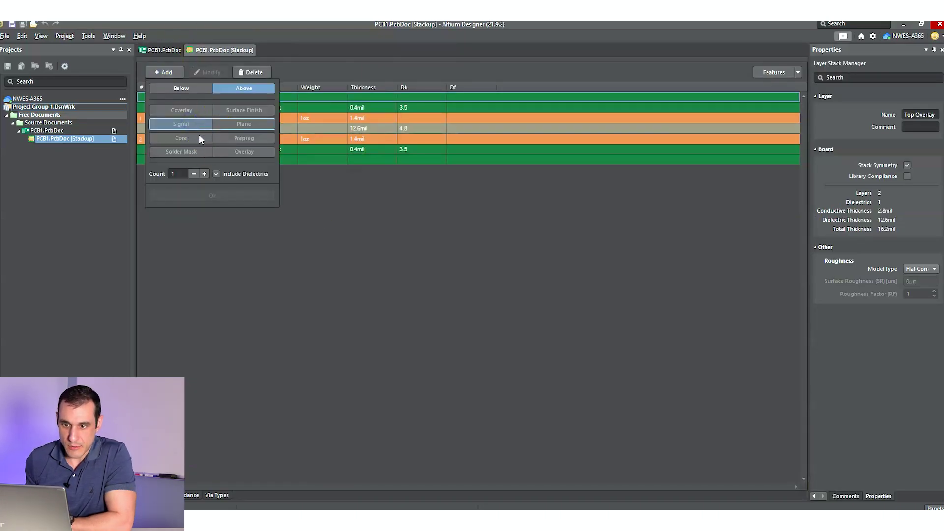
right_click(380, 104)
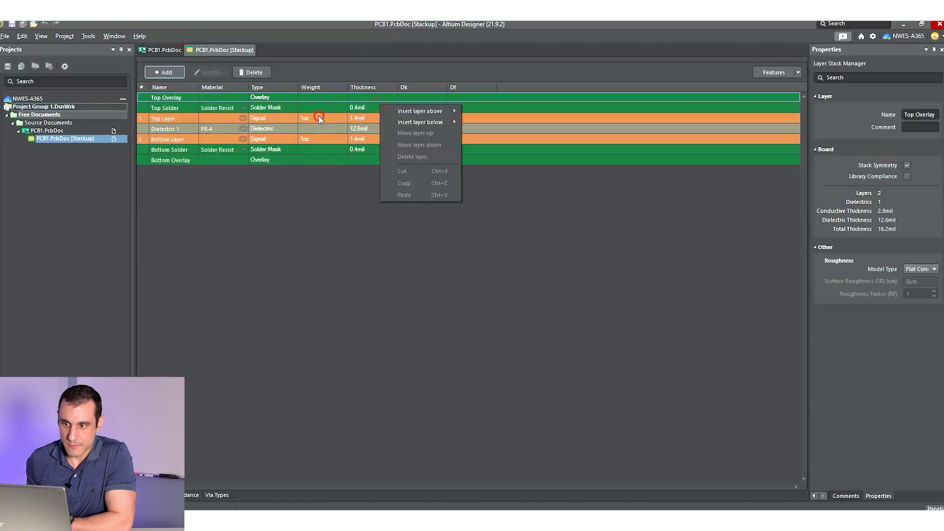
right_click(318, 117)
mouse_move(375, 134)
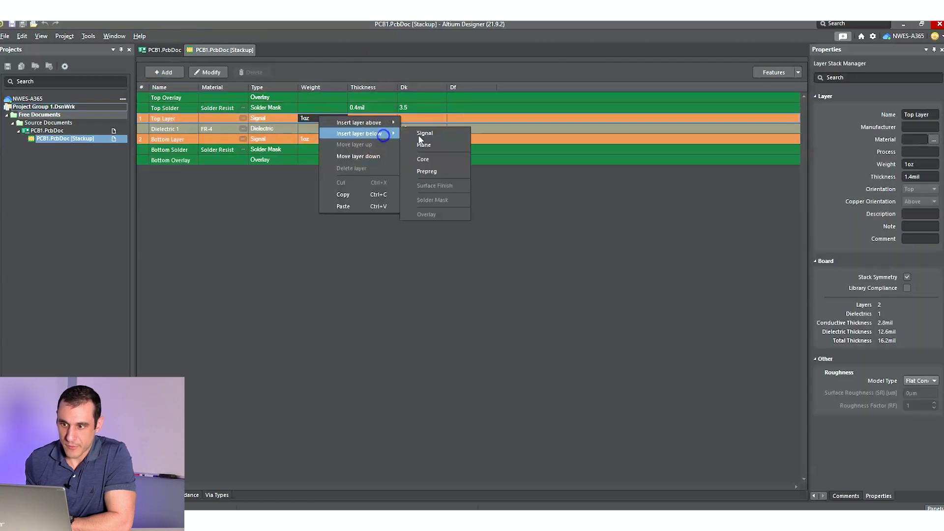
left_click(439, 145)
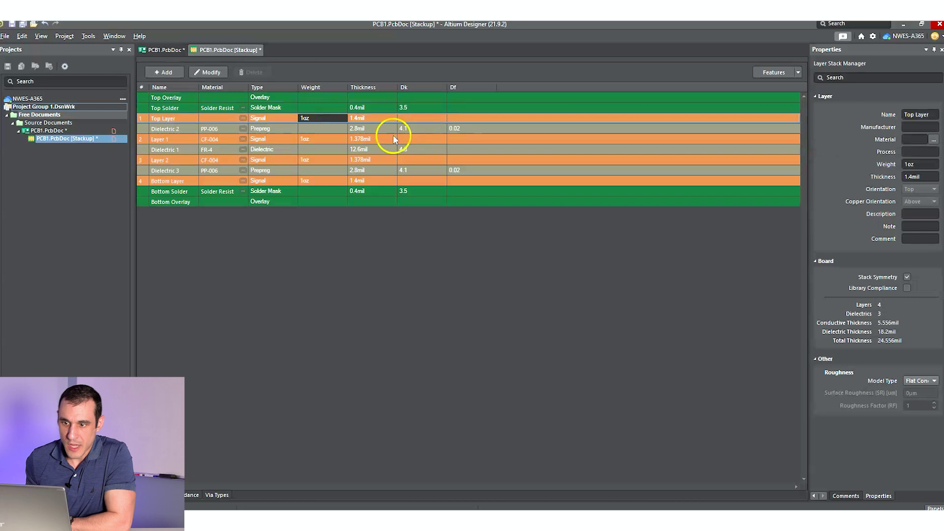
- Set Dielectric 1 to 40mil and the prepregs to 7.5mil, and show the impedance view
left_click(380, 150)
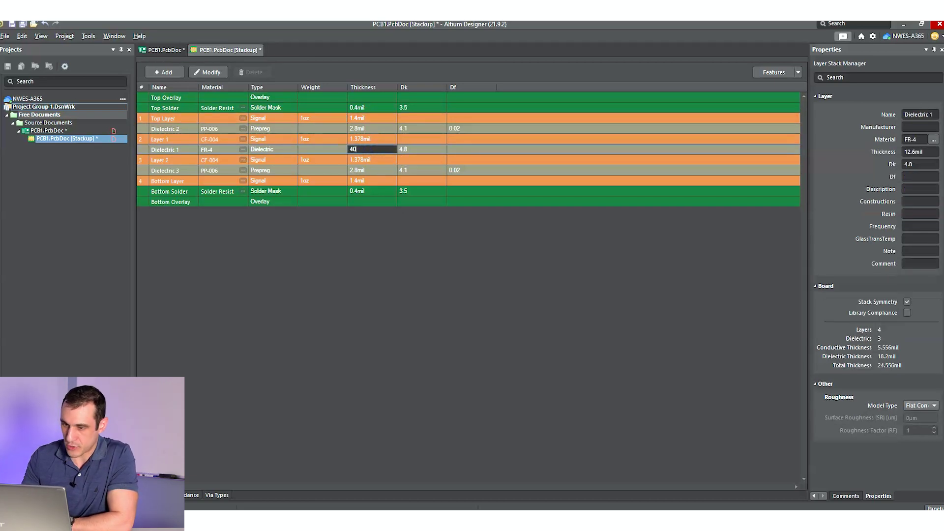
left_click(371, 128)
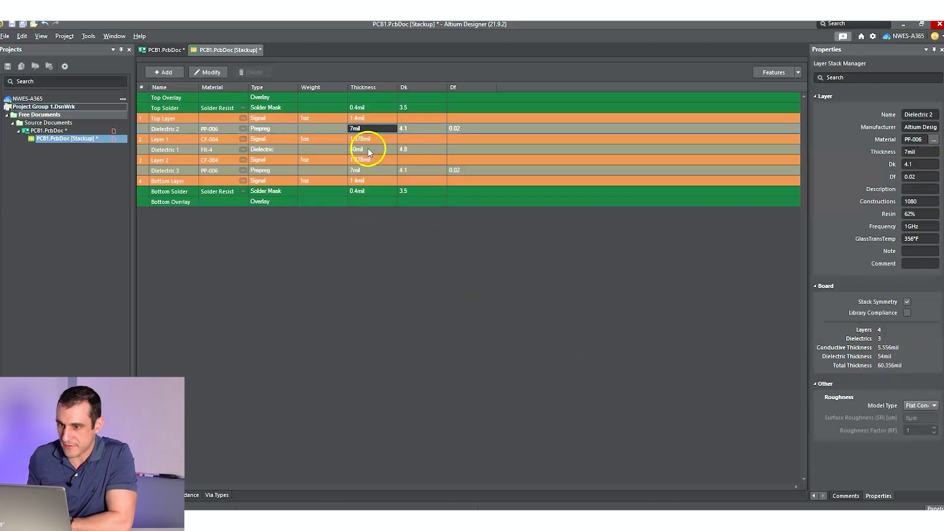
type("7.5")
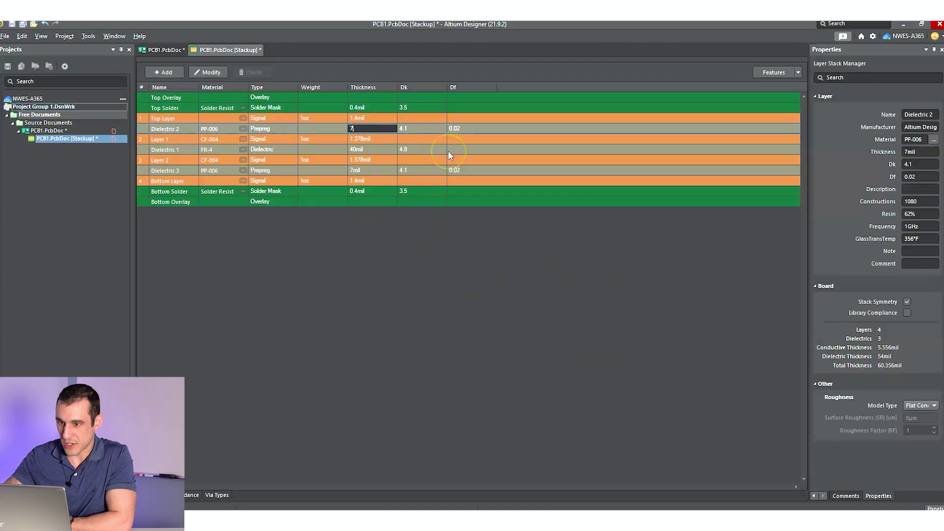
double_click(358, 169)
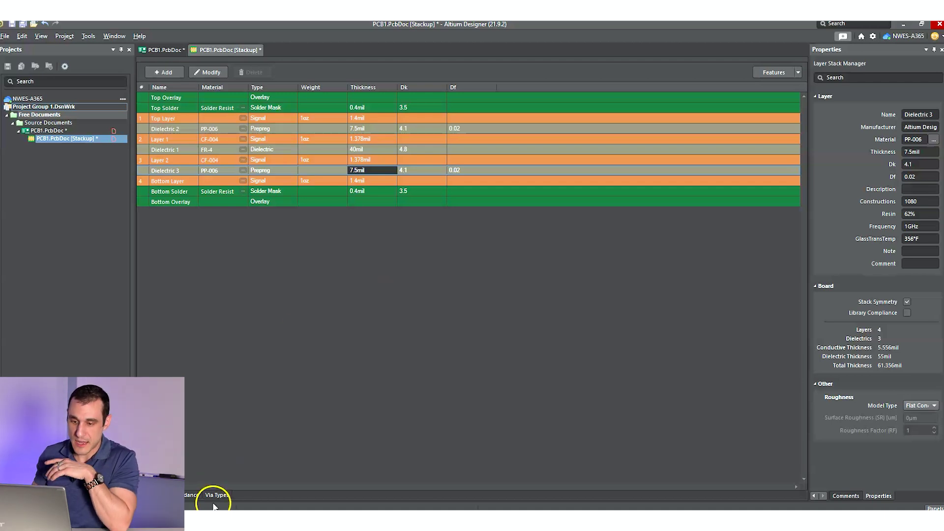
left_click(194, 495)
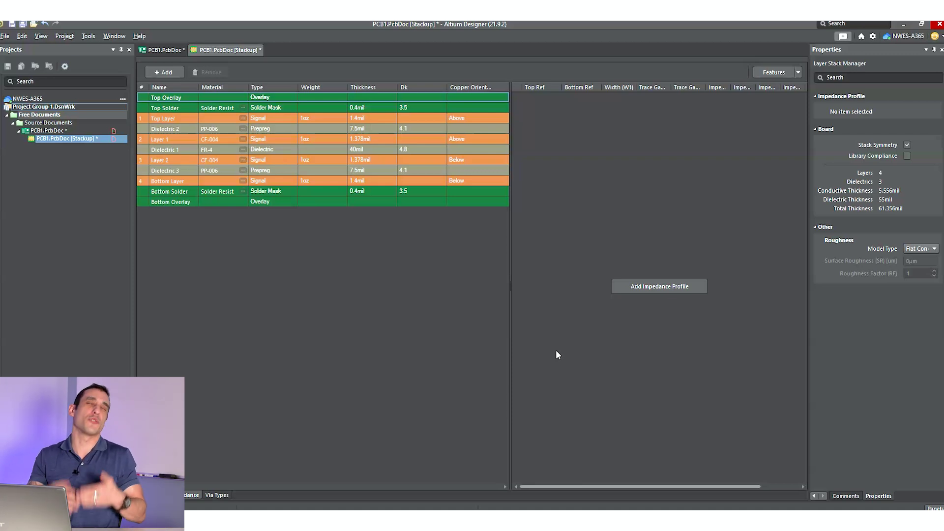
left_click(676, 285)
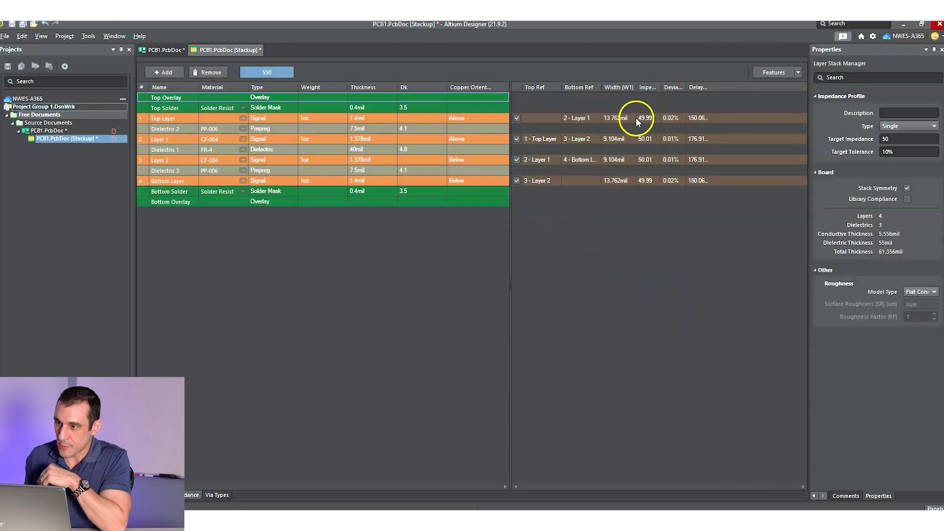
- Make the first impedance profile differential (D100) with a 100-ohm target impedance
left_click(585, 119)
left_click(891, 126)
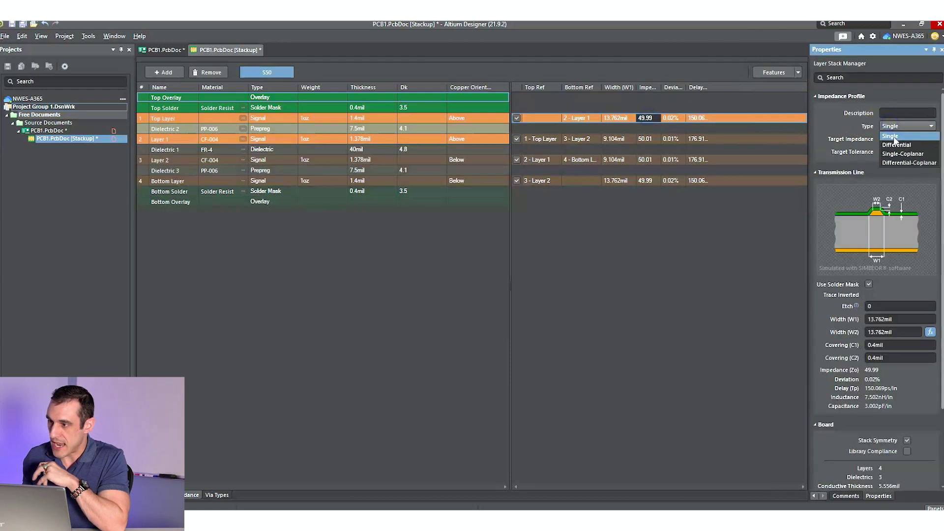
left_click(896, 144)
left_click(899, 139)
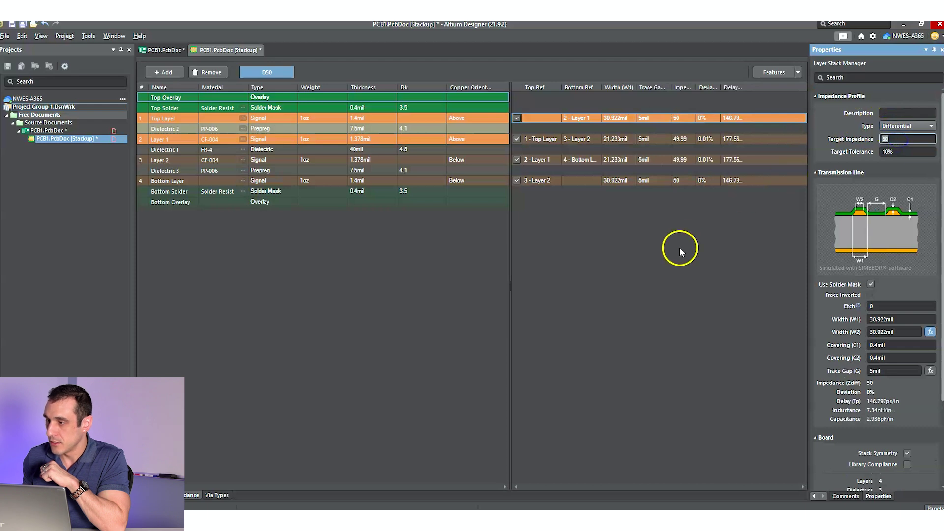
type("100")
key("Return")
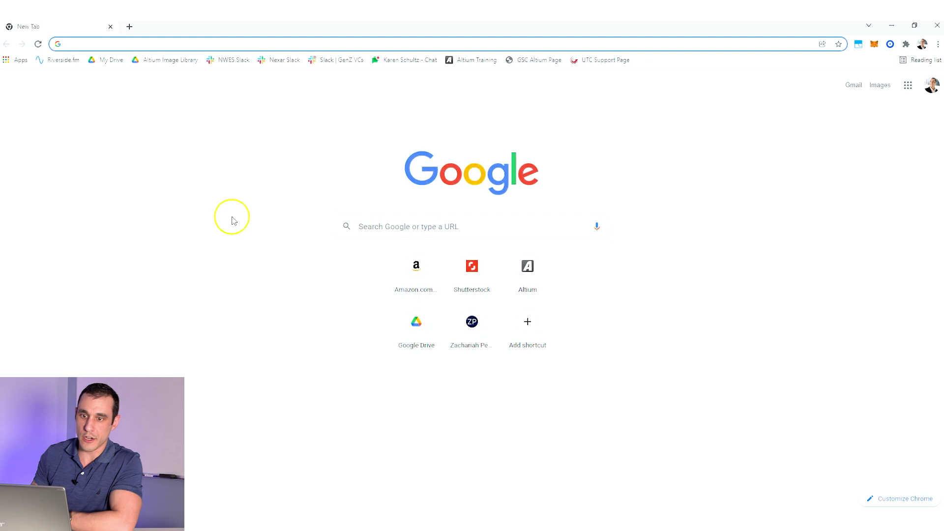
- Search Google for 'serdes driver' and open the Newark Transmitter SERDES Drivers result
type("serdes")
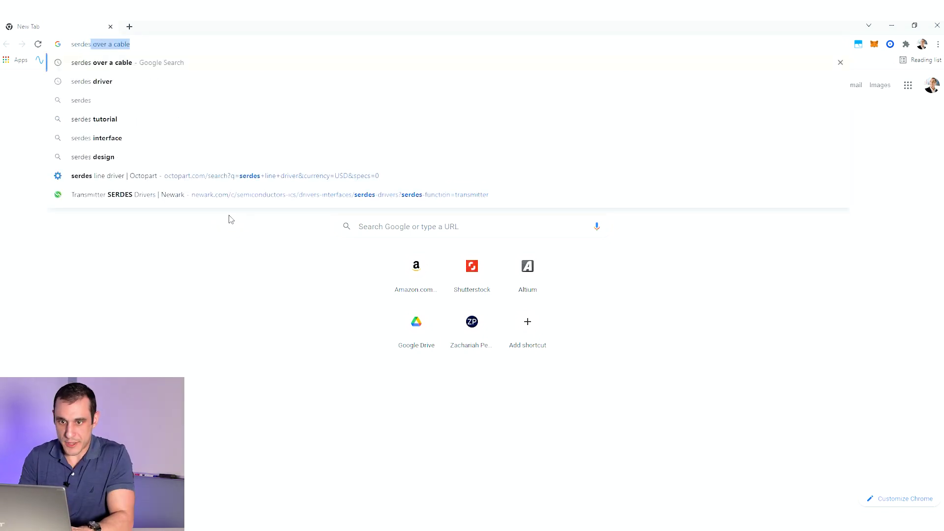
key("Down")
key("Return")
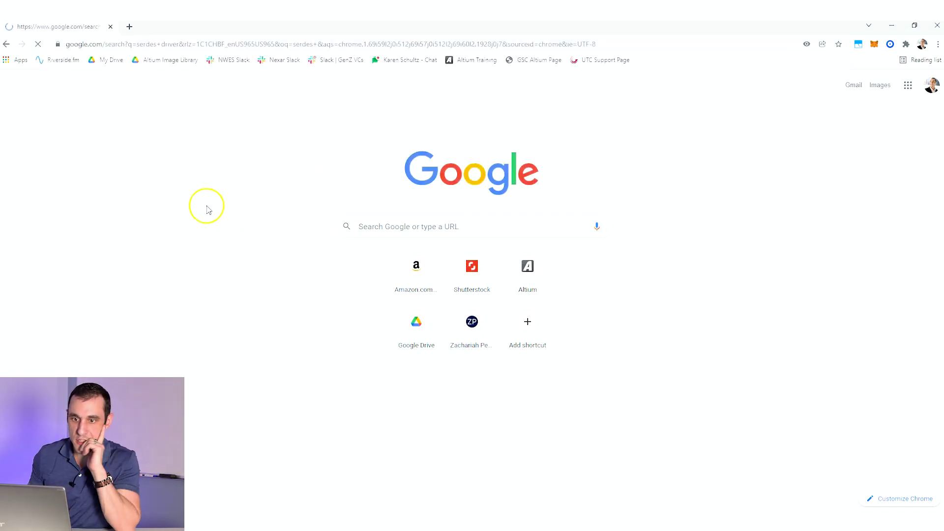
scroll(352, 194, "down", 4)
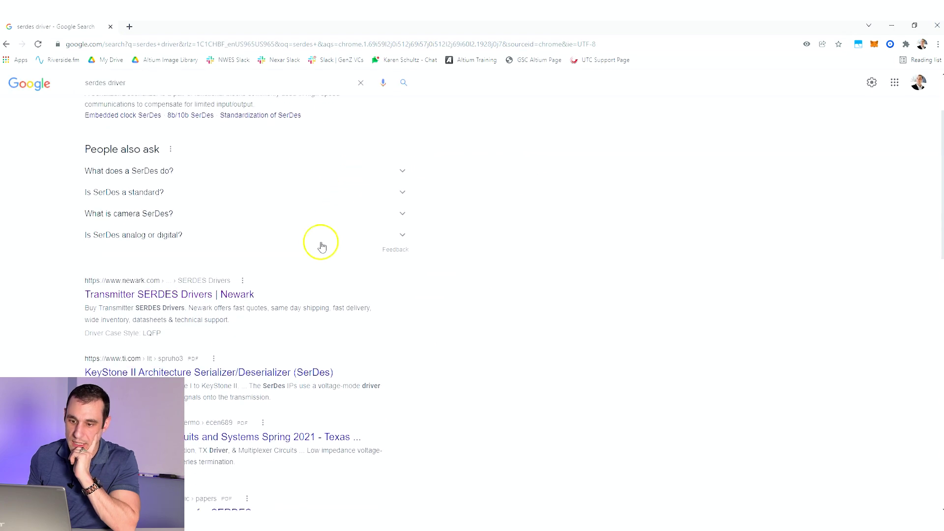
scroll(246, 241, "down", 3)
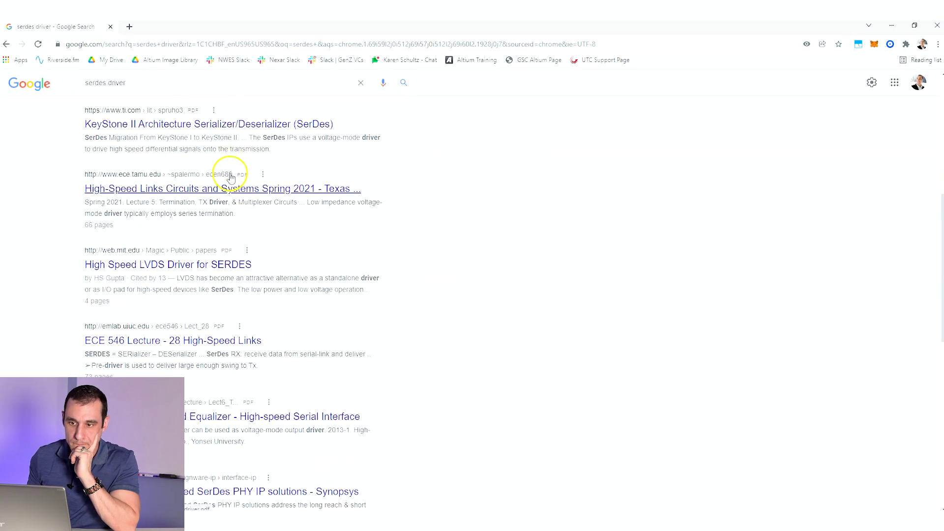
scroll(225, 168, "up", 2)
left_click(178, 148)
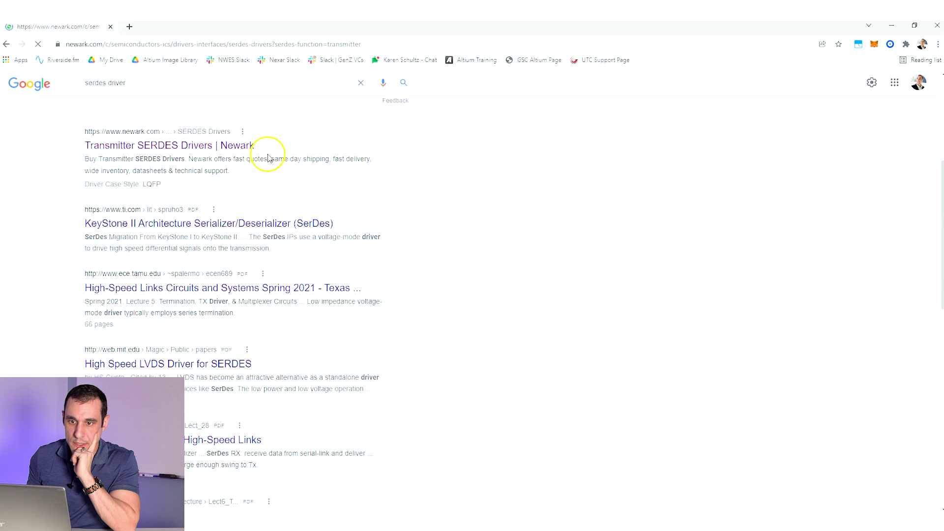
- Open Newark's TI SN65LV1023ADB LVDS transmitter page and select its part number
scroll(270, 158, "down", 2)
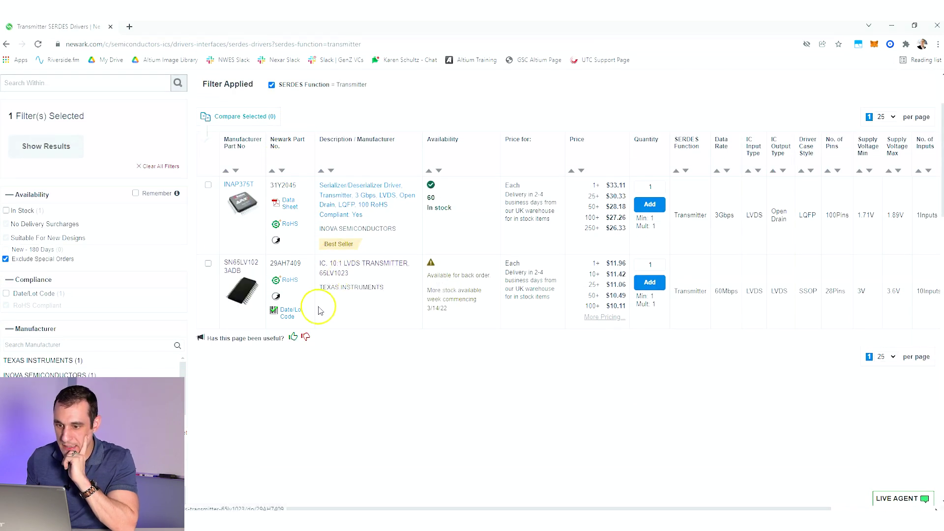
left_click(338, 267)
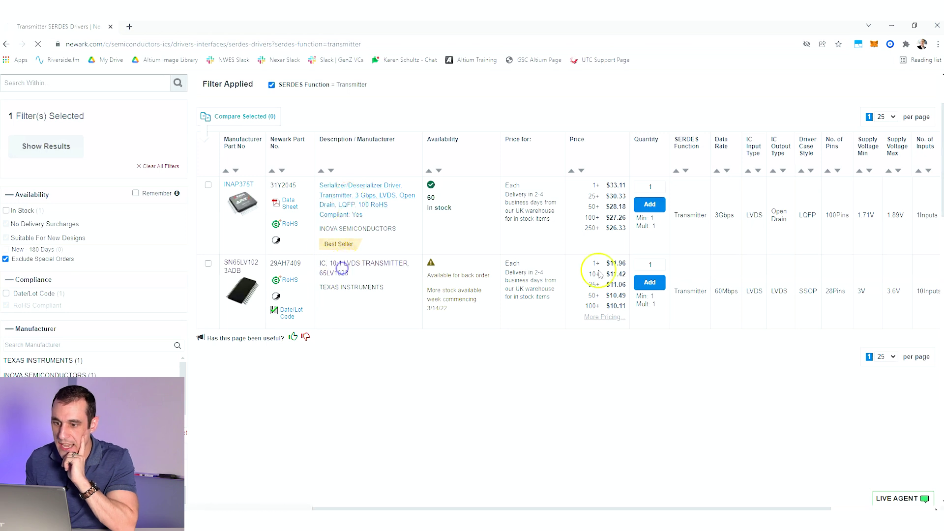
left_click_drag(106, 166, 7, 169)
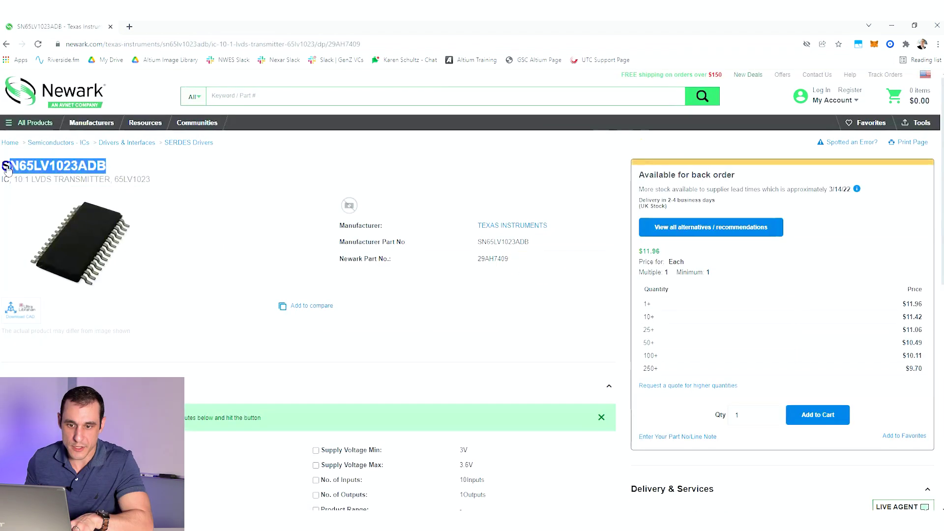
left_click(130, 27)
- On octopart.com, open the SN65LV1023ADB part page and its TI datasheet link
type("octopart.com/search?q=SN65LV1023ADB&currency=USD&specs=0")
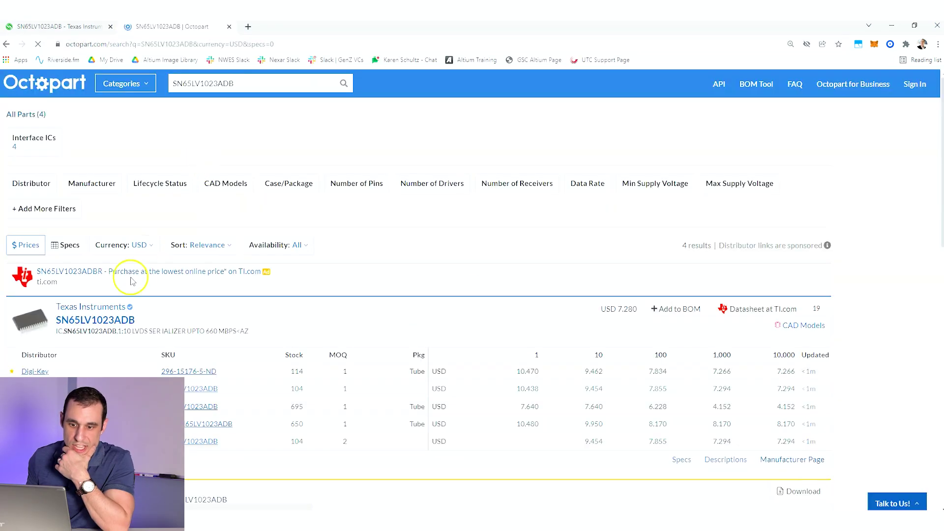
scroll(130, 306, "down", 2)
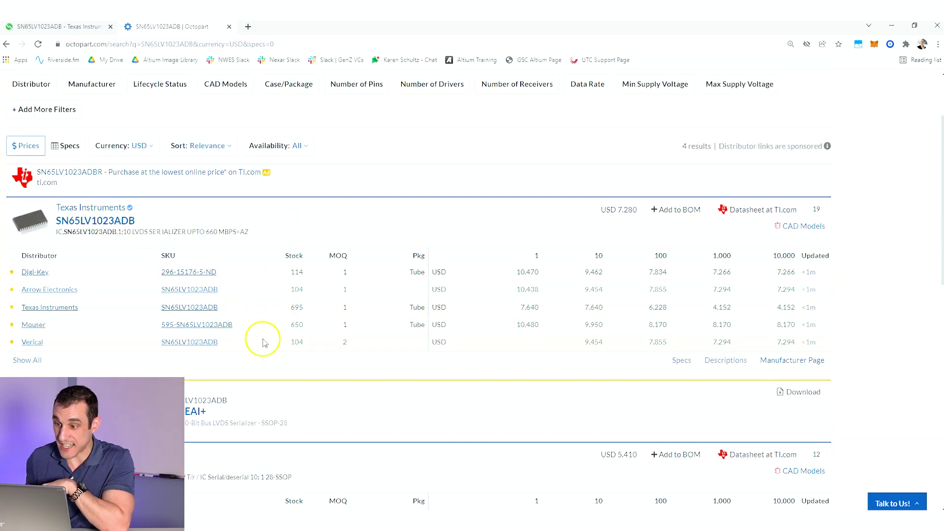
left_click(112, 223)
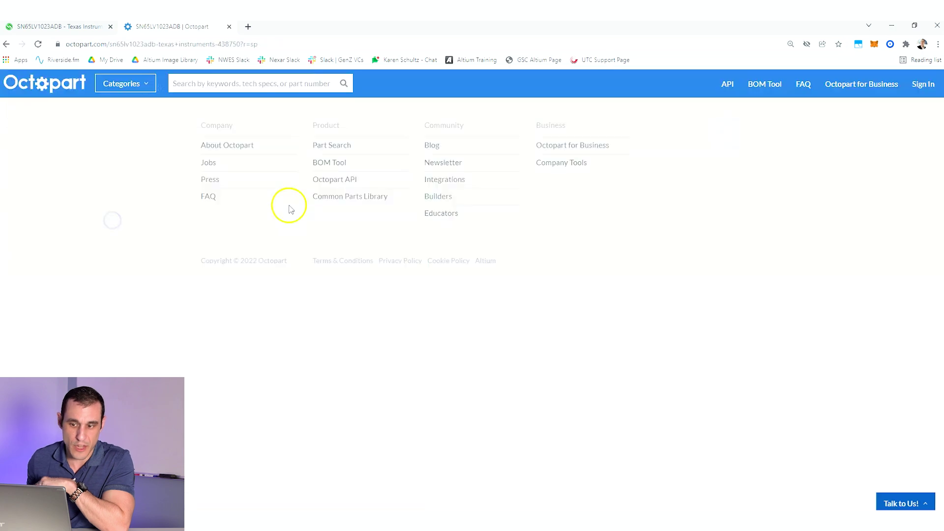
left_click(252, 258)
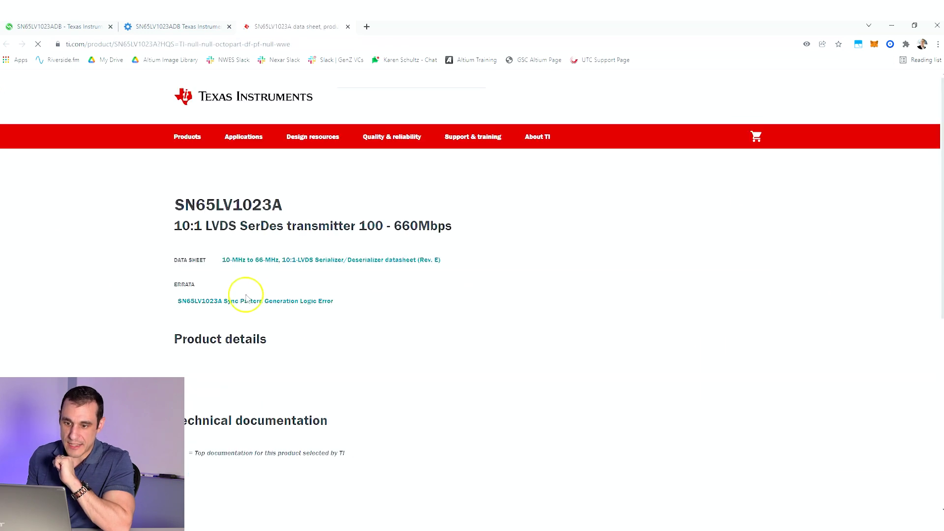
- Open the SN65LV1023A PDF datasheet (Rev. E) from TI's product page
left_click(329, 260)
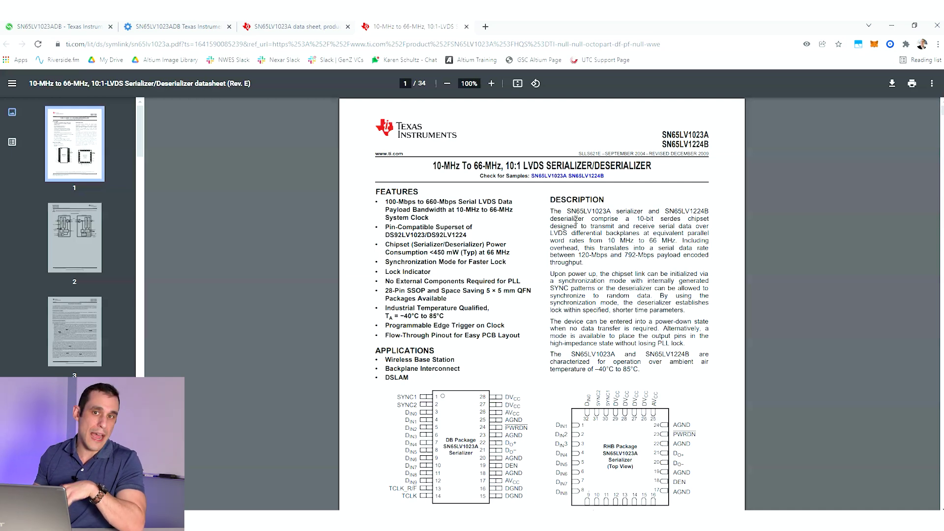
- Search the datasheet for 'skew' and step through the matches
key("ctrl+f")
type("skew")
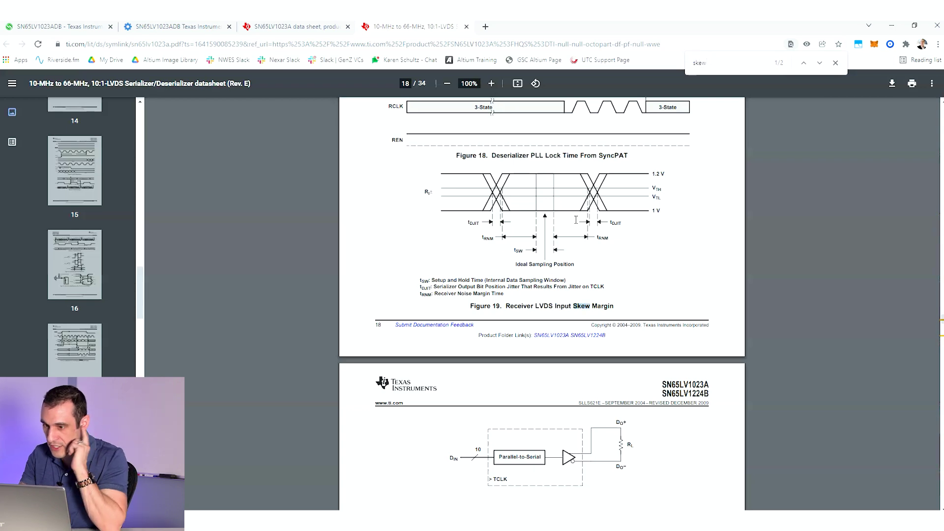
key("Return")
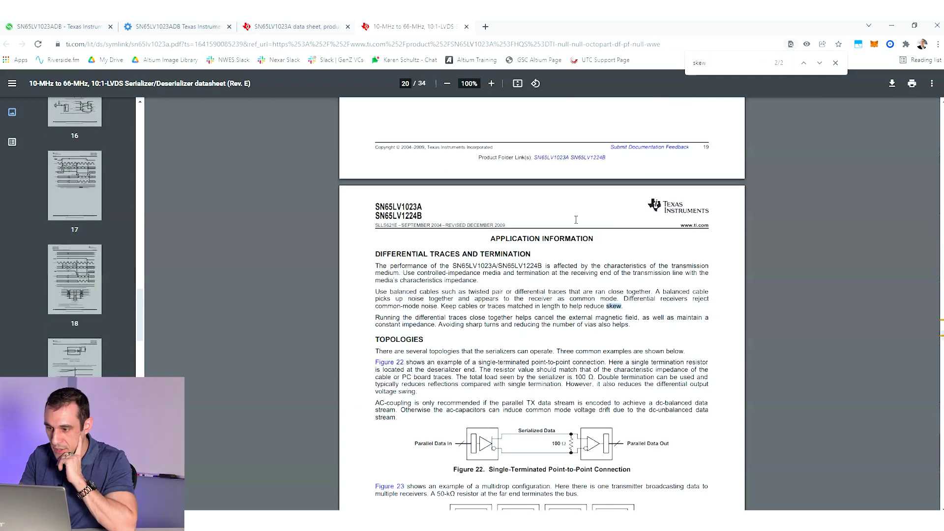
key("Return")
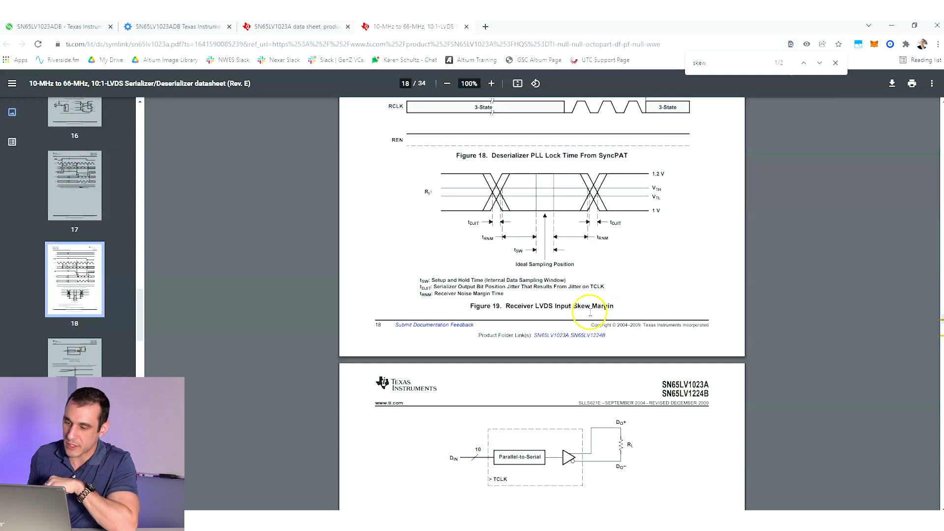
- Bring page 18's Figure 19, Receiver LVDS Input Skew Margin, into close view
scroll(590, 315, "up", 1)
scroll(590, 348, "up", 5, "ctrl")
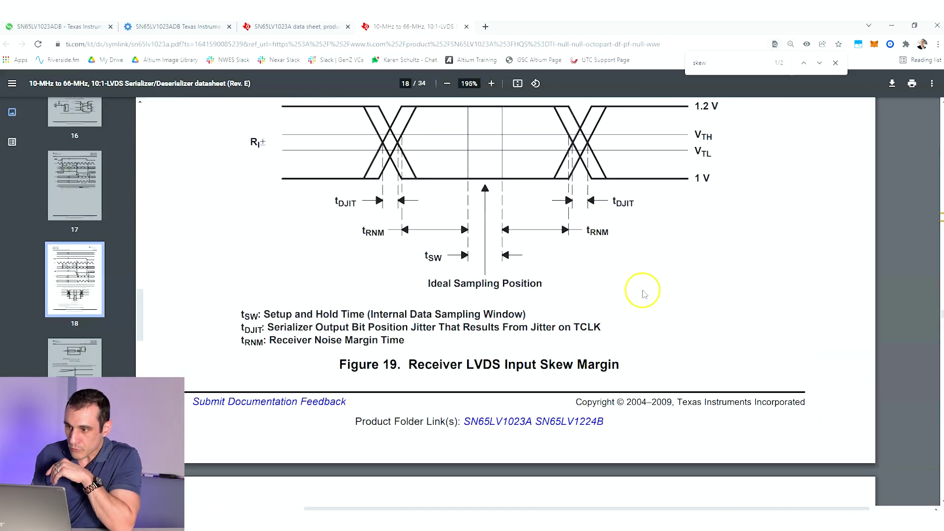
scroll(659, 294, "up", 1)
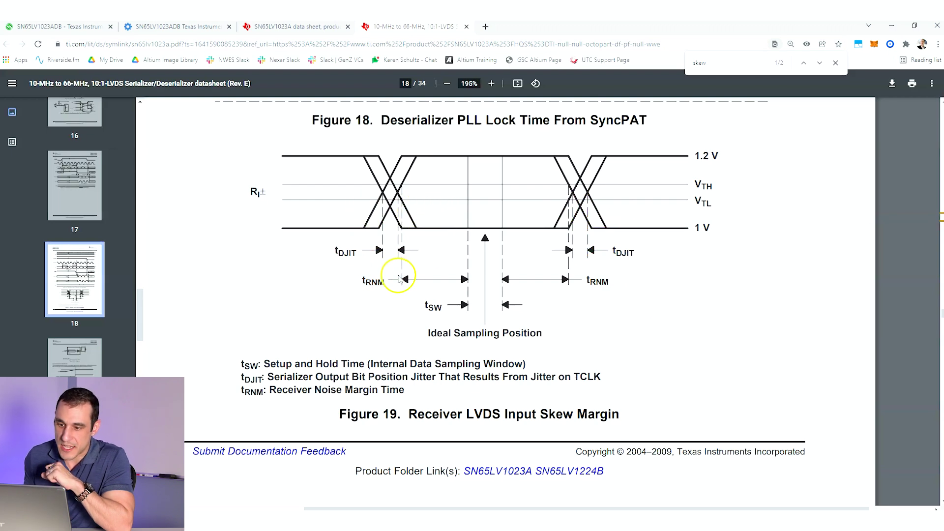
scroll(497, 306, "down", 2)
scroll(496, 306, "up", 2)
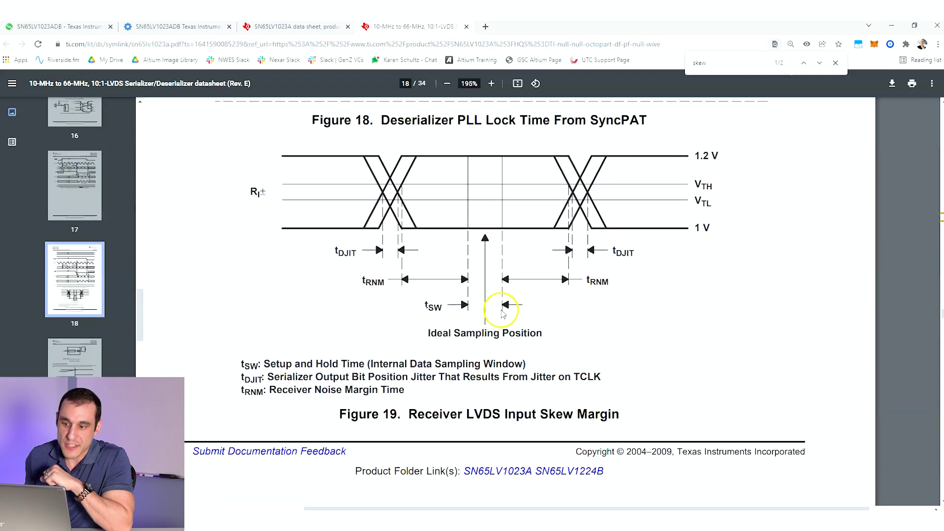
scroll(414, 354, "up", 3)
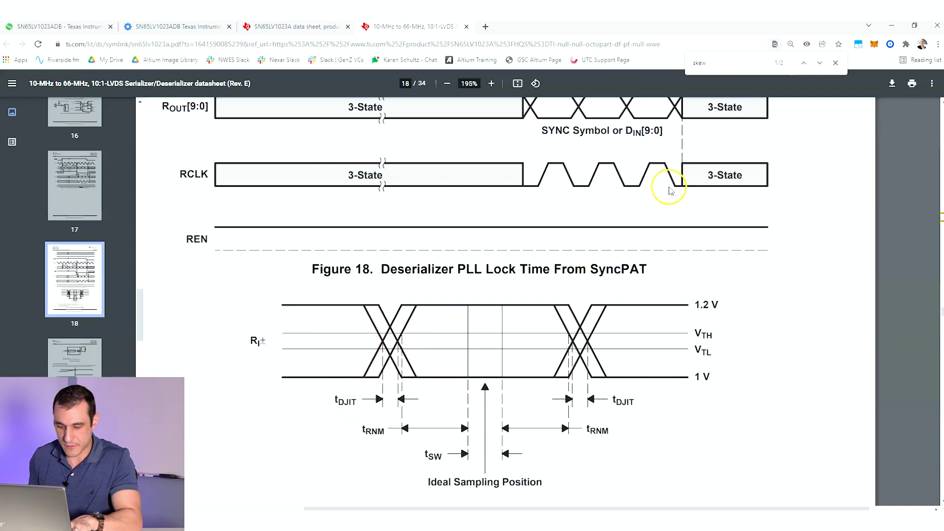
- Find 'djit' and read page 10's Serializer Switching Characteristics jitter values (230/150 ps)
type("djit")
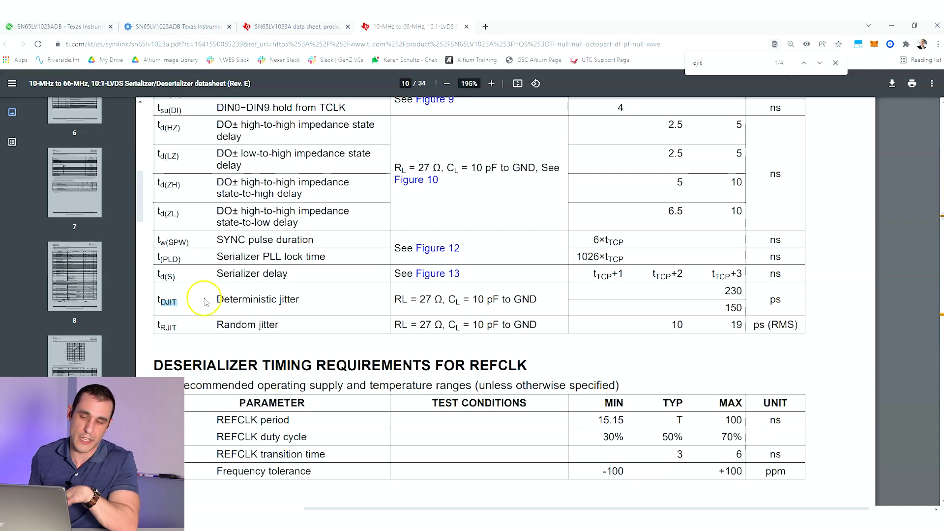
scroll(249, 319, "down", 2)
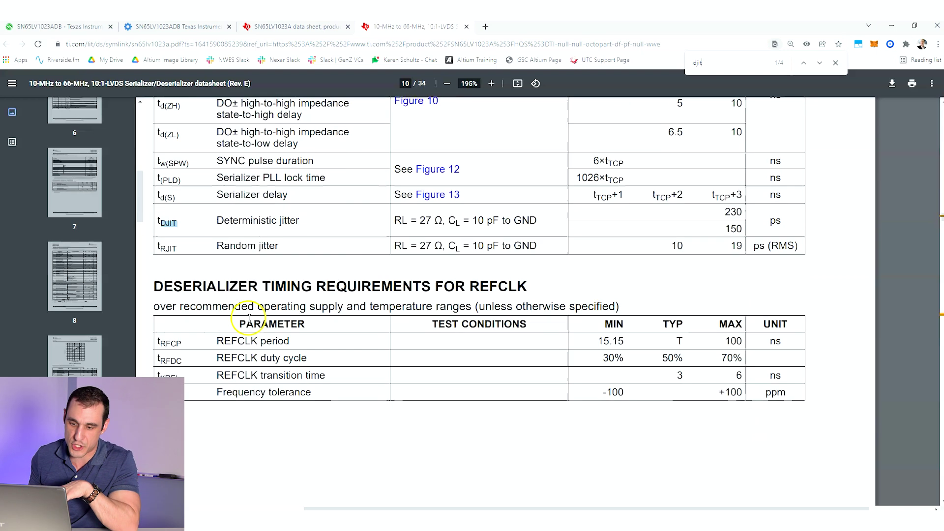
scroll(348, 343, "down", 6)
scroll(275, 354, "up", 8)
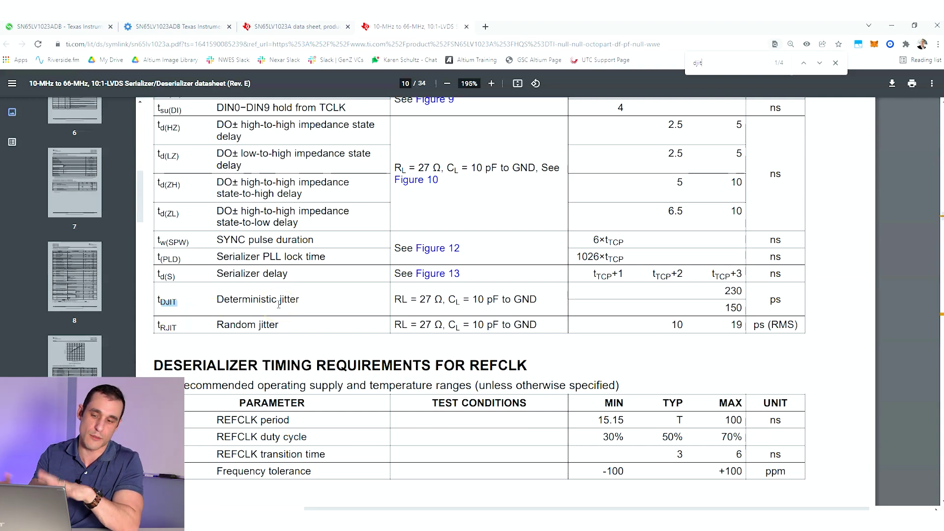
scroll(355, 228, "up", 3)
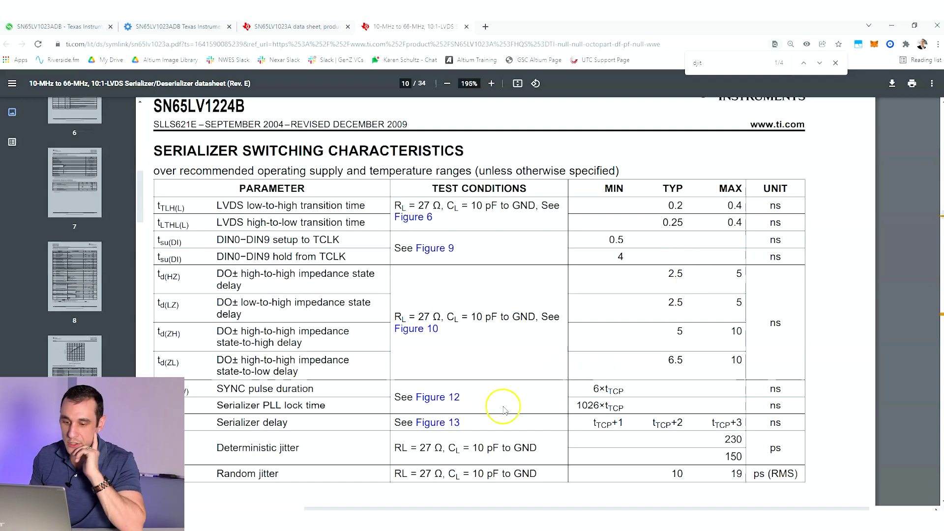
scroll(738, 428, "down", 1)
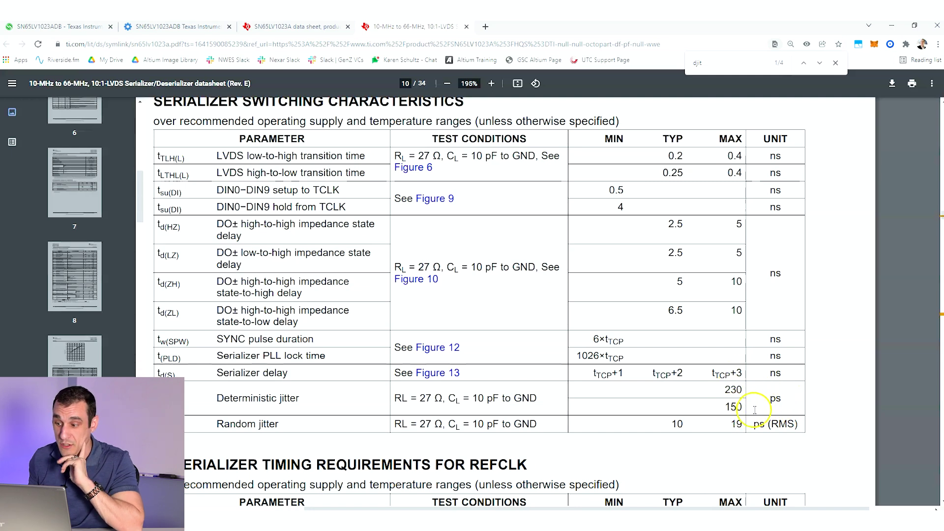
scroll(755, 410, "down", 1)
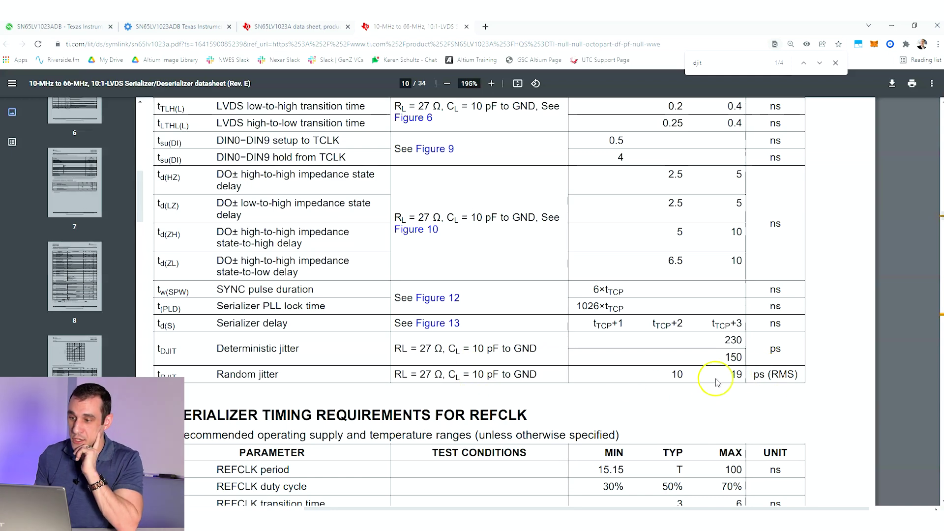
scroll(754, 375, "up", 1)
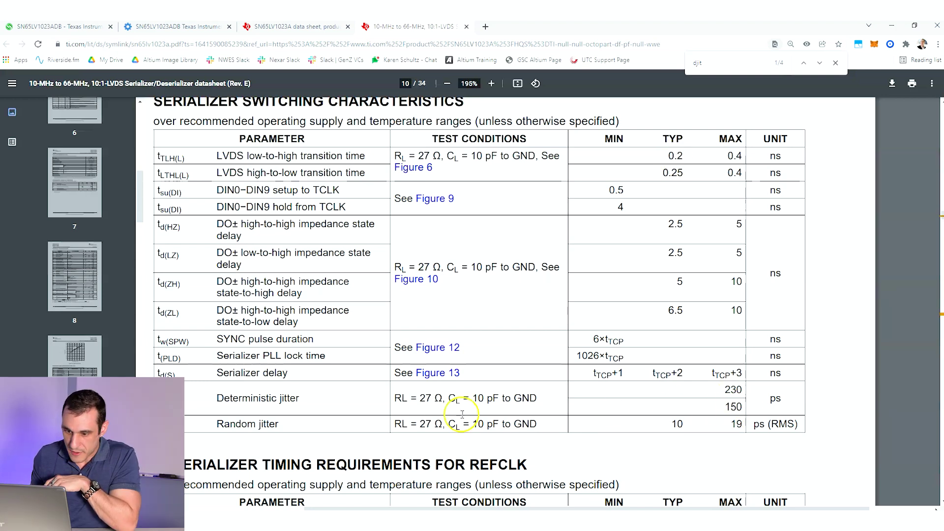
- Divide 150 by Altium's 138.27 delay in Calculator (≈1.0848), then close Calculator
key("XF86Calculator")
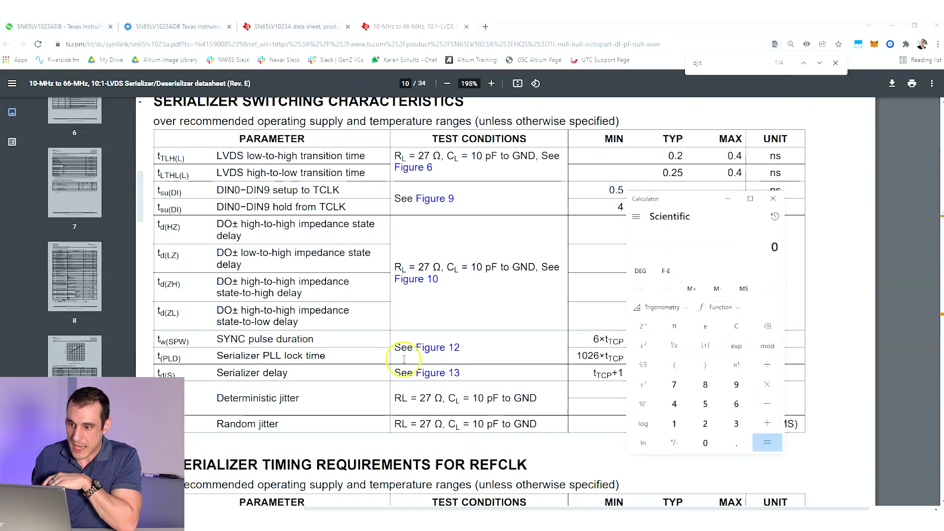
type("150")
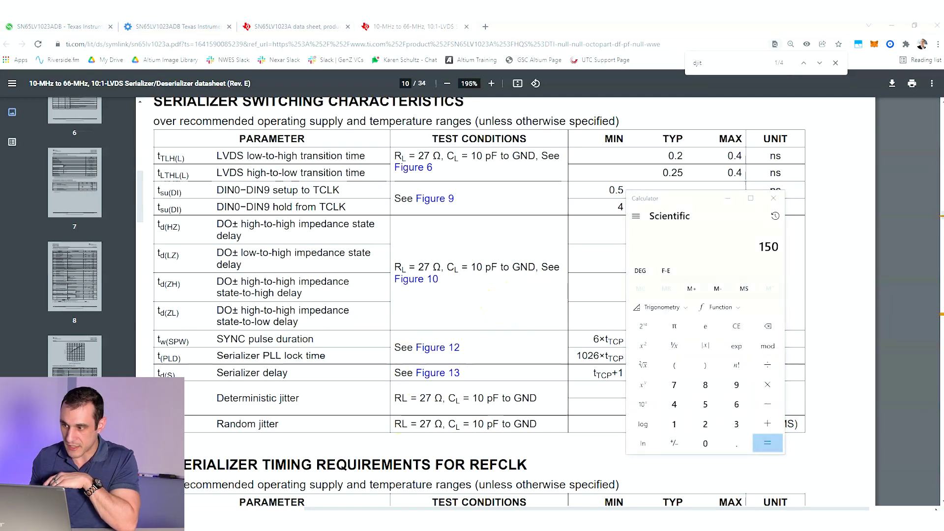
key("alt+Tab")
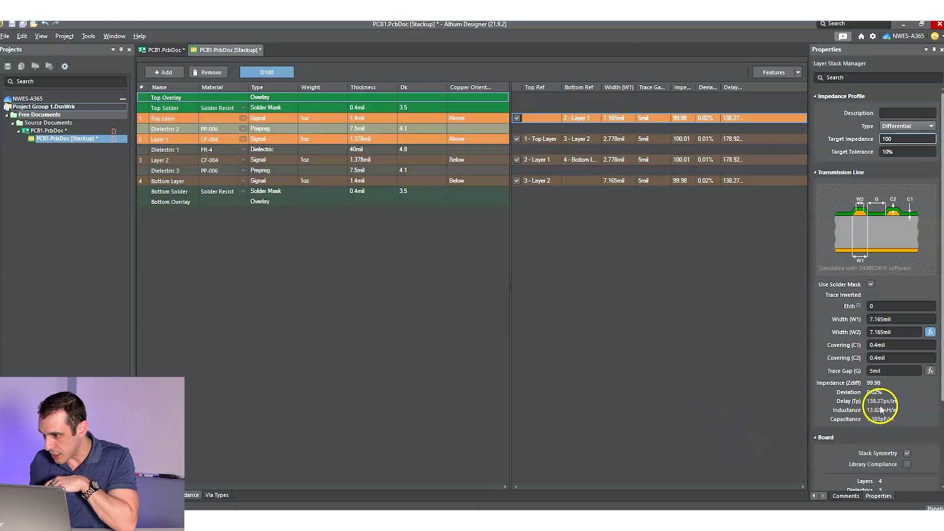
left_click(211, 500)
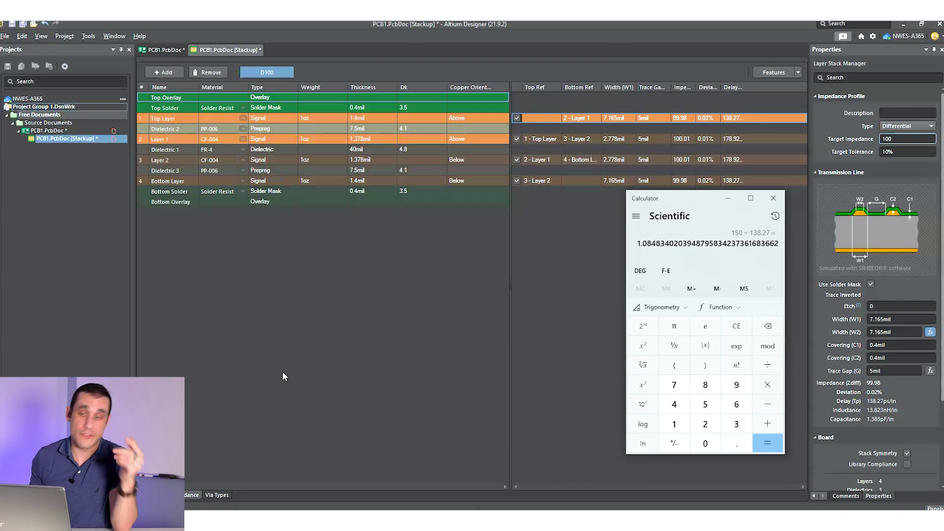
left_click(282, 358)
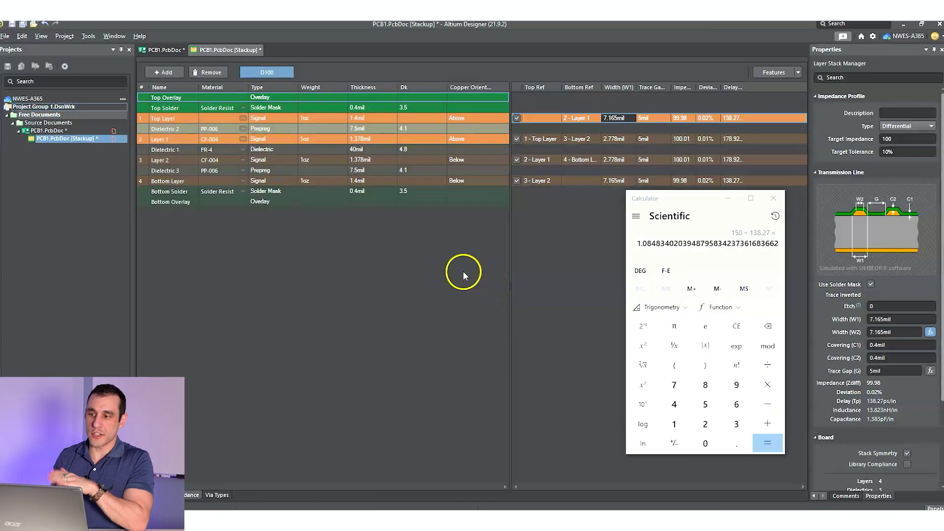
left_click(733, 204)
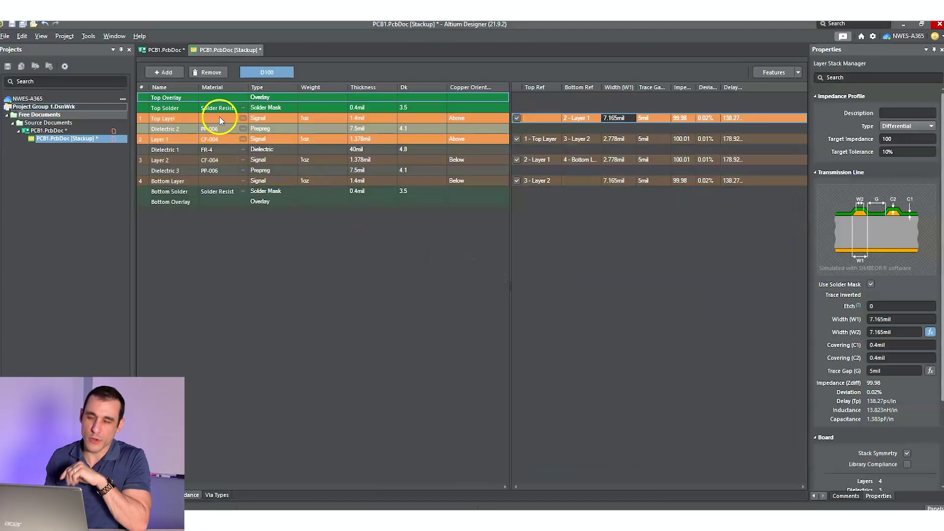
- Add the single-ended 50 Ω S50 profile and check its 13.762mil and 9.104mil top-layer widths
left_click(167, 74)
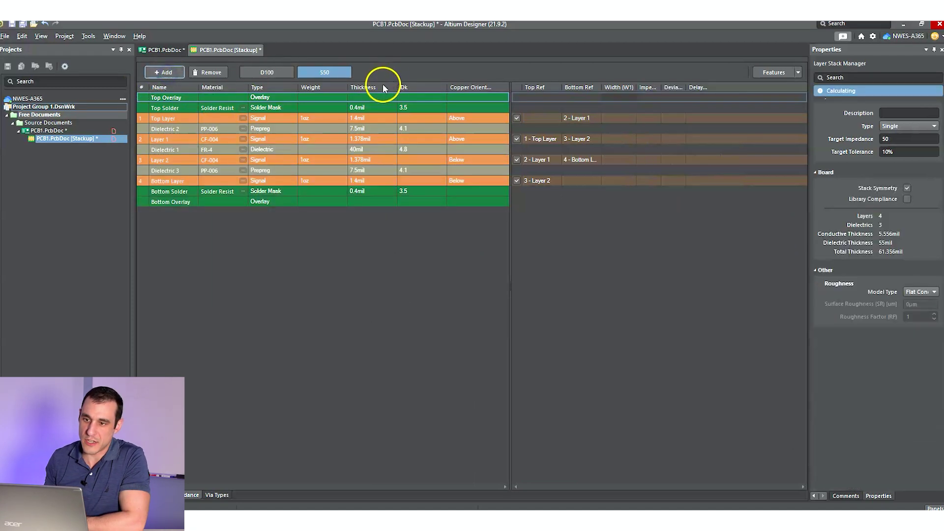
left_click(536, 119)
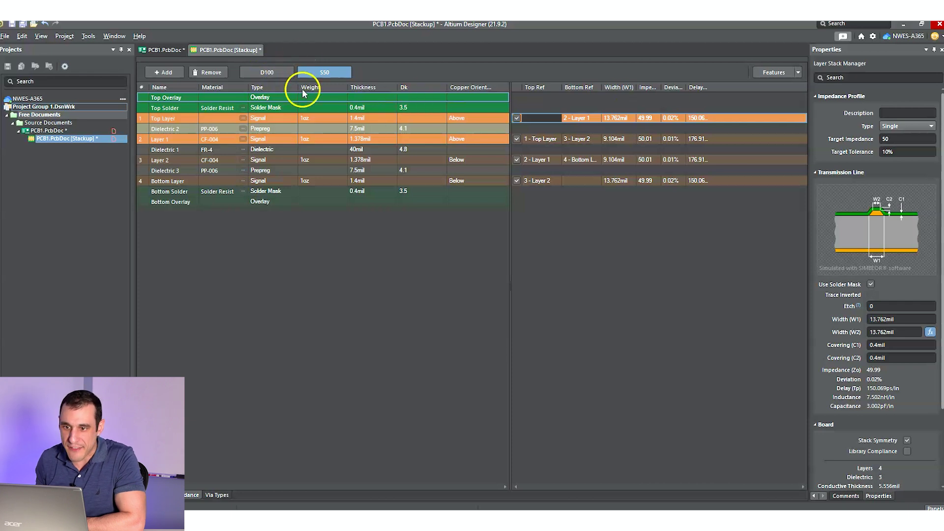
left_click(278, 72)
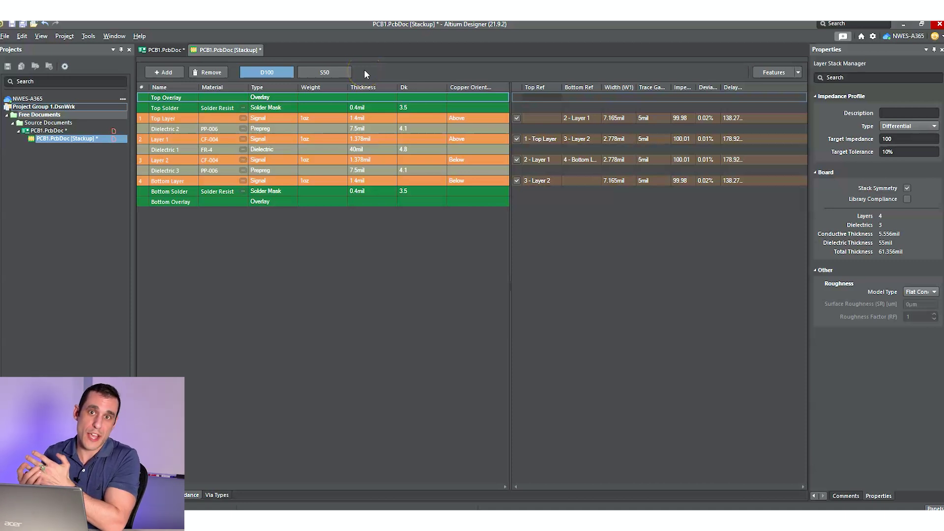
left_click(332, 72)
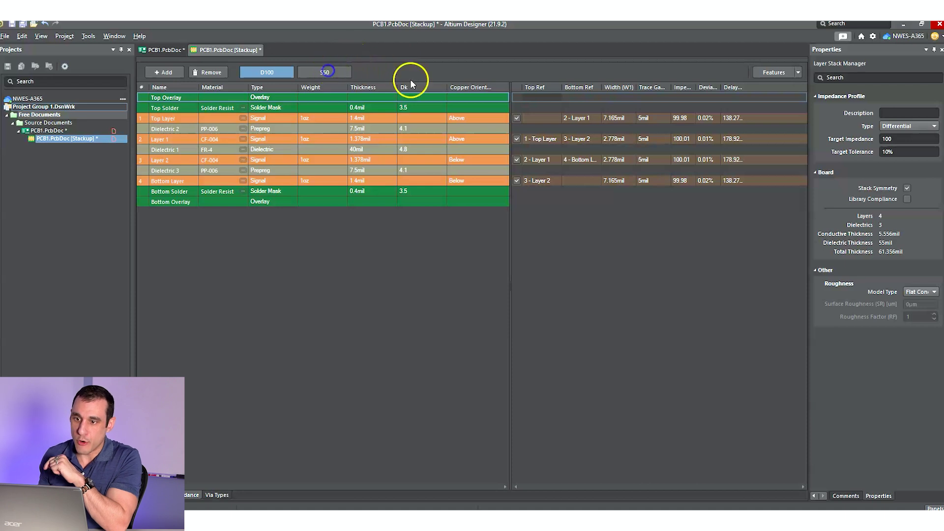
left_click(621, 120)
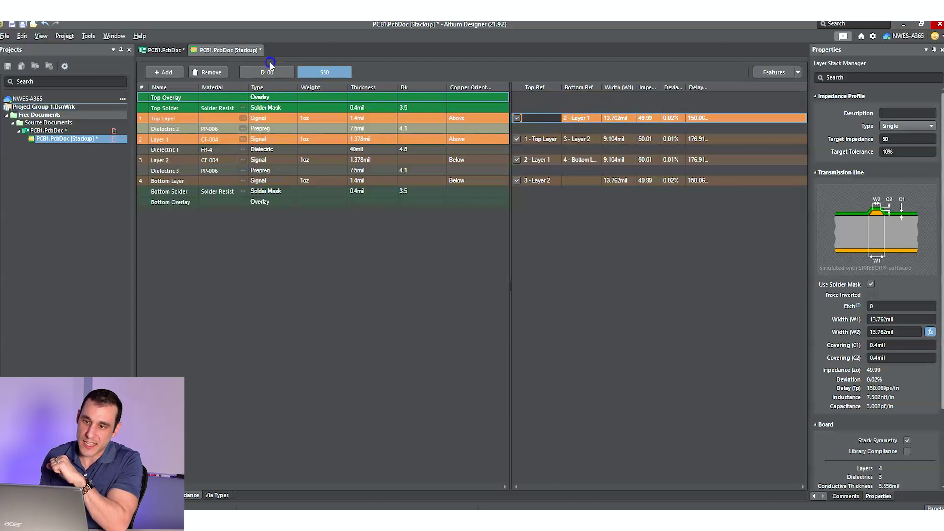
- Compare the D100 and S50 profile values, then return to the PCB1.PcbDoc board
left_click(288, 75)
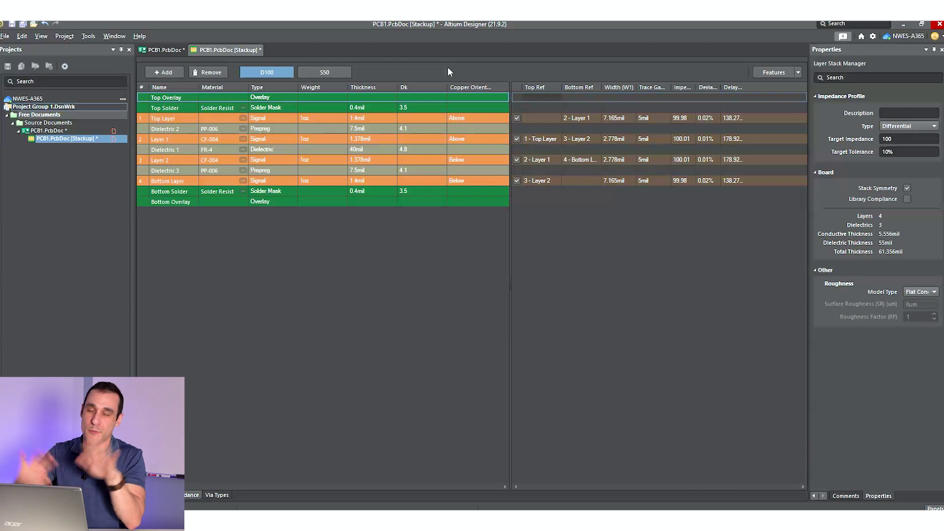
left_click(325, 72)
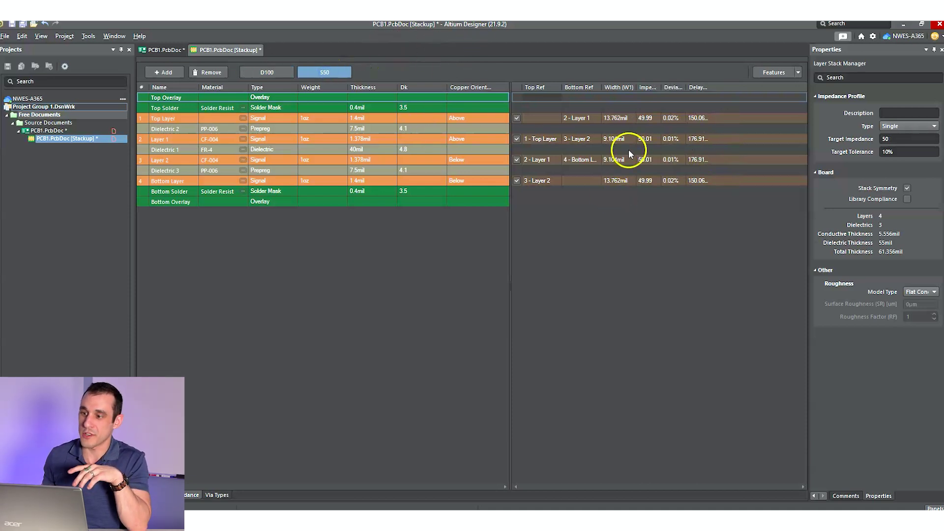
left_click(281, 76)
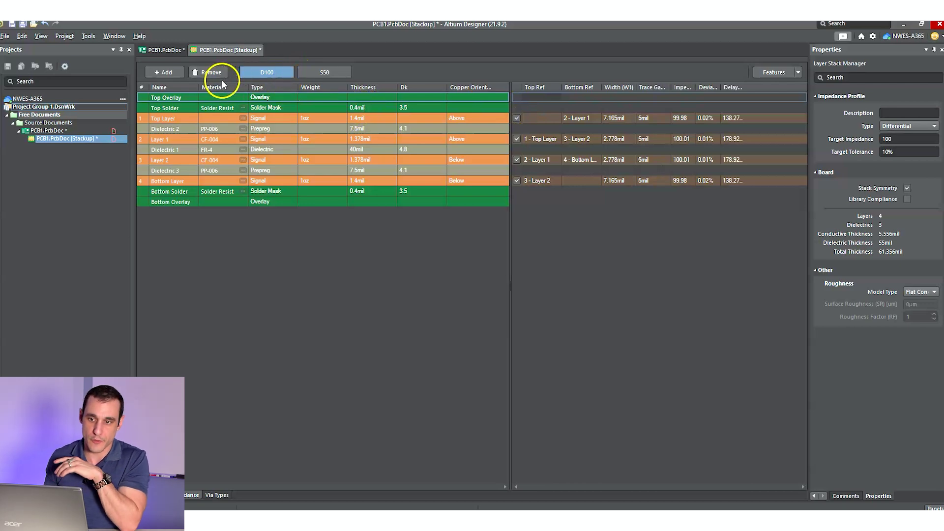
left_click(160, 51)
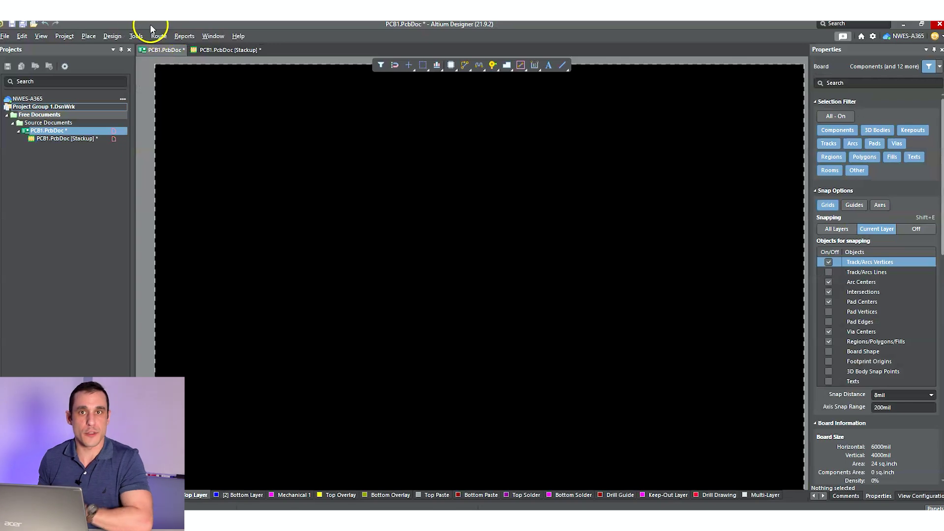
- Open the PCB Rules and Constraints Editor from the Design menu
left_click(113, 36)
left_click(115, 35)
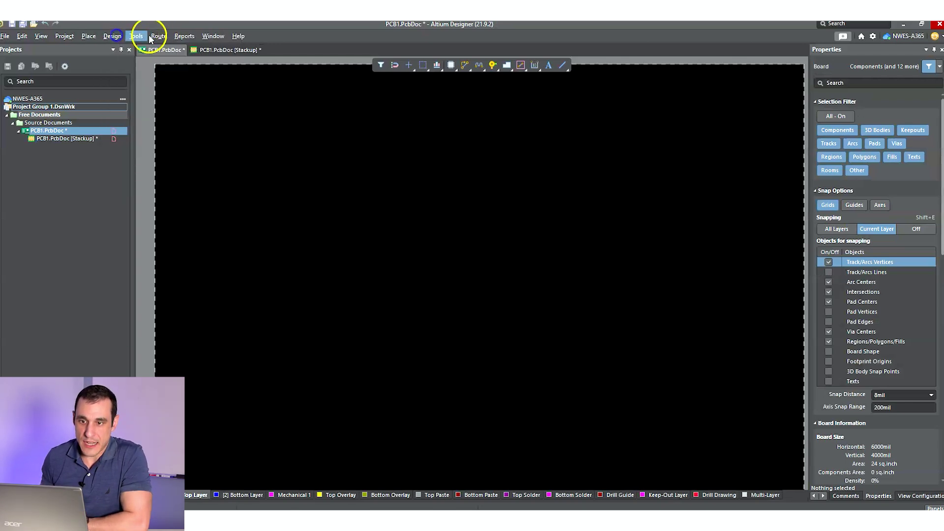
left_click(113, 36)
left_click(153, 75)
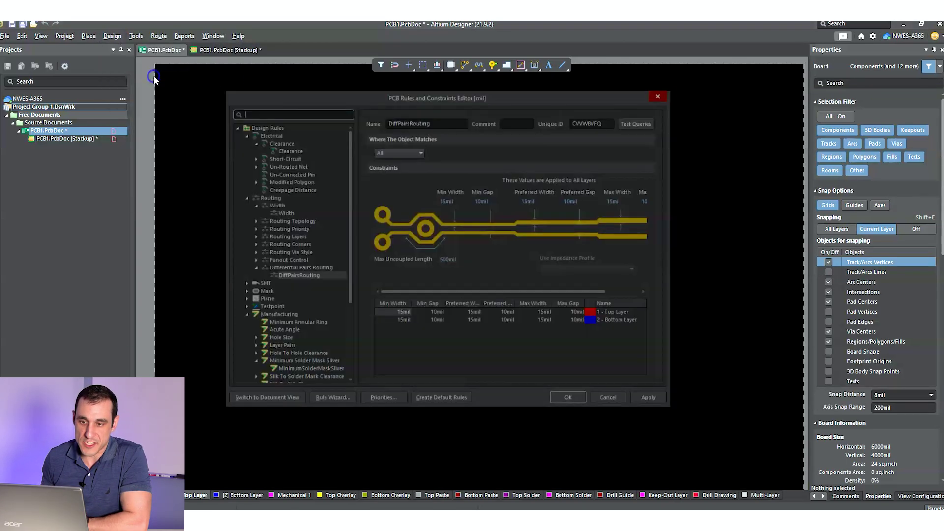
- Review the DiffPairsRouting rule's All target, then select High Speed > Matched Lengths
left_click(302, 277)
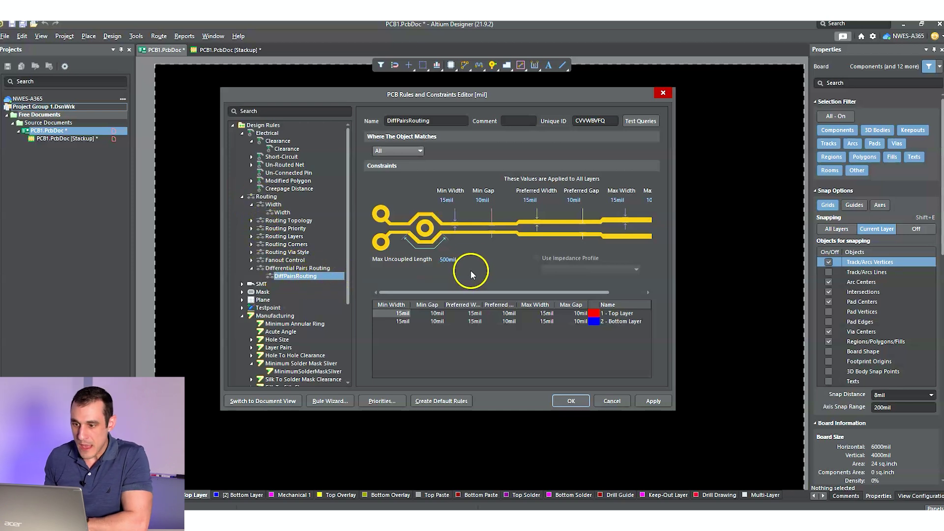
left_click(517, 263)
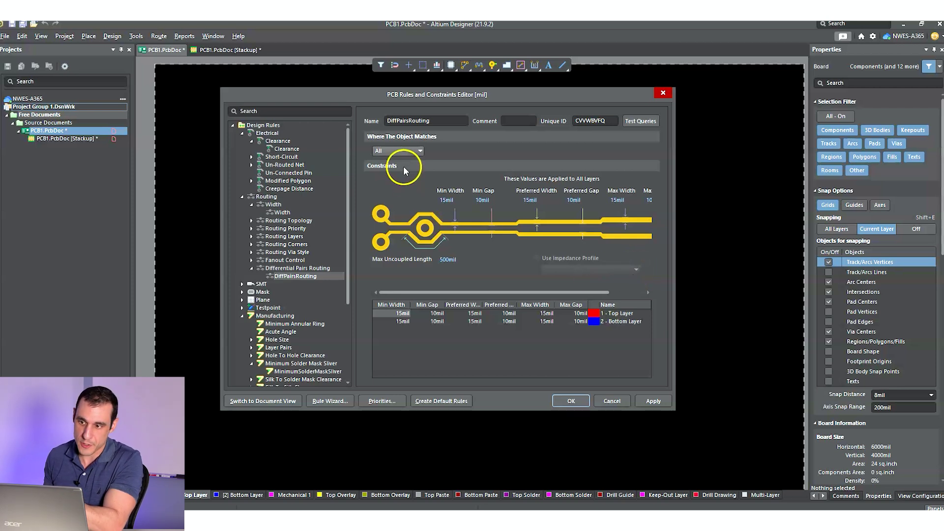
left_click(407, 153)
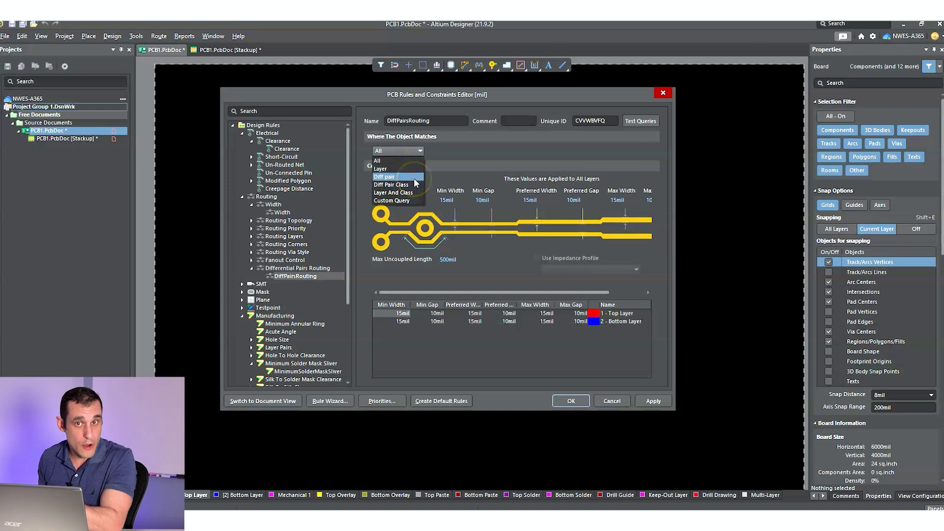
left_click(536, 159)
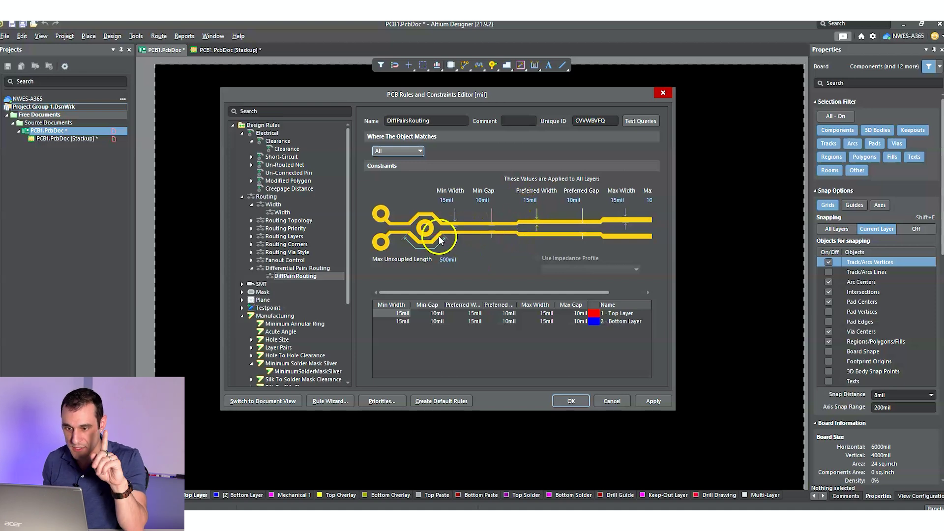
scroll(328, 287, "down", 5)
left_click(288, 324)
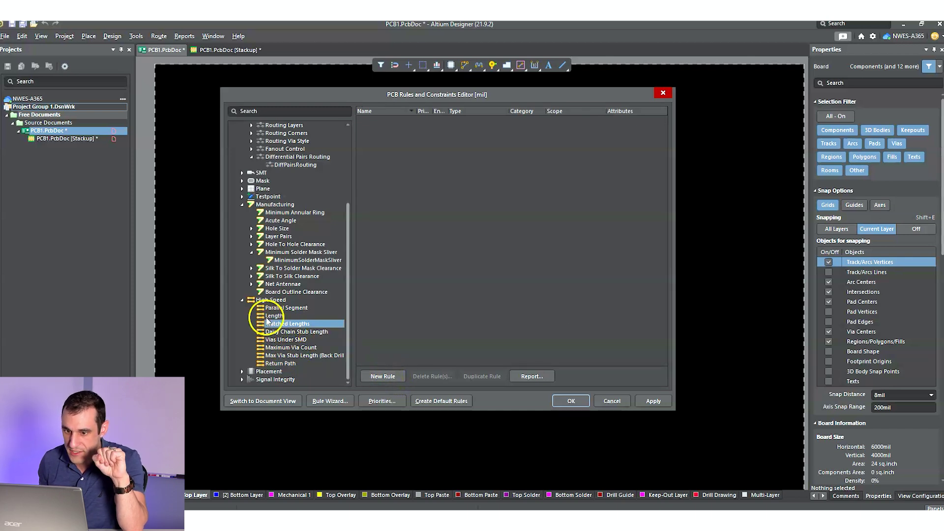
- Create a new MatchedLengths rule and compare its Delay Units and Length Units options
left_click(393, 382)
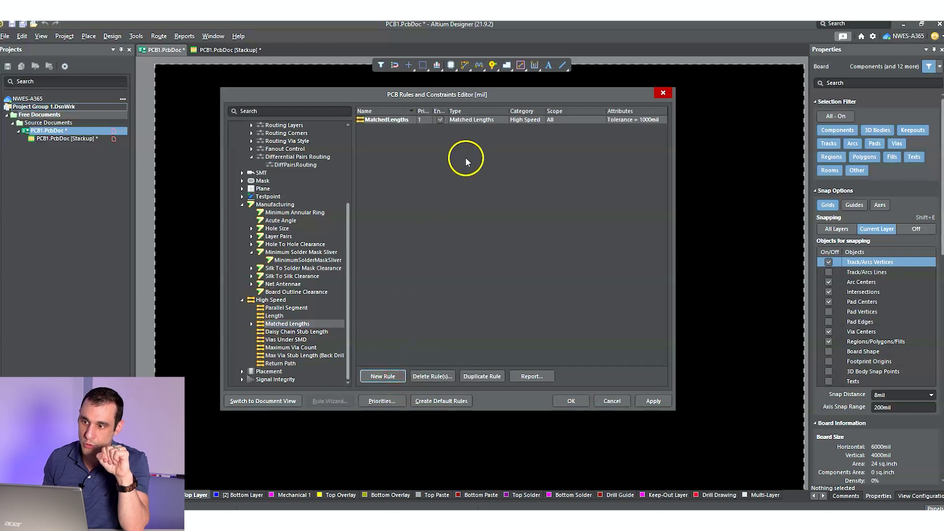
left_click(251, 323)
left_click(284, 332)
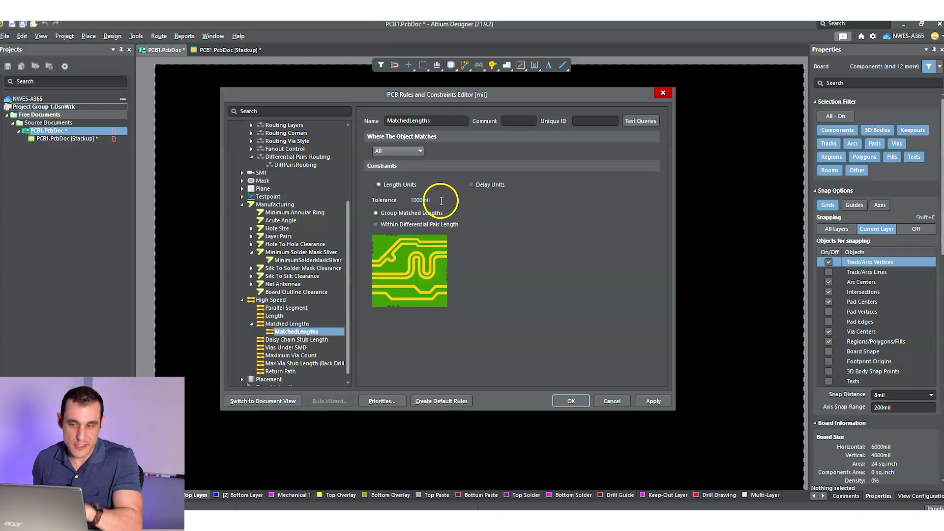
left_click(472, 185)
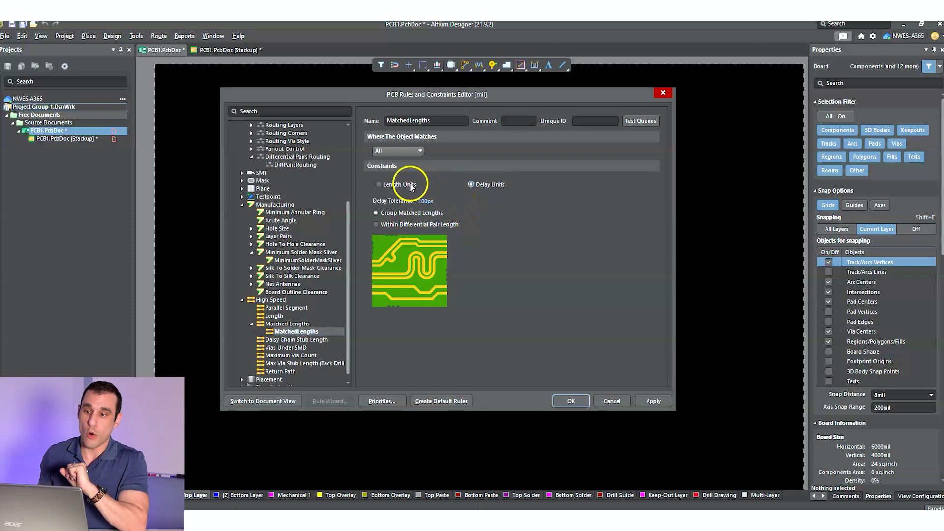
left_click(390, 186)
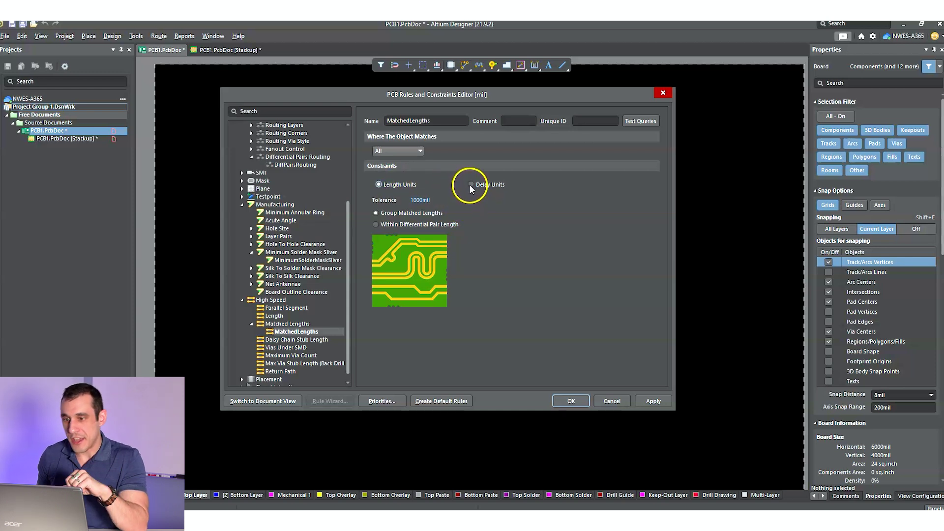
- Keep the rule targeting All, with Length Units, 1000mil tolerance and group matching
left_click(418, 151)
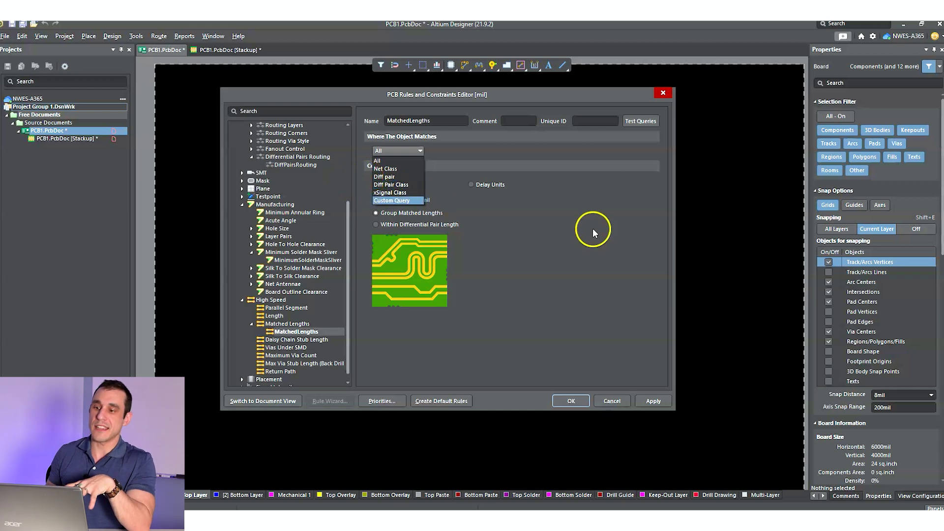
left_click(569, 270)
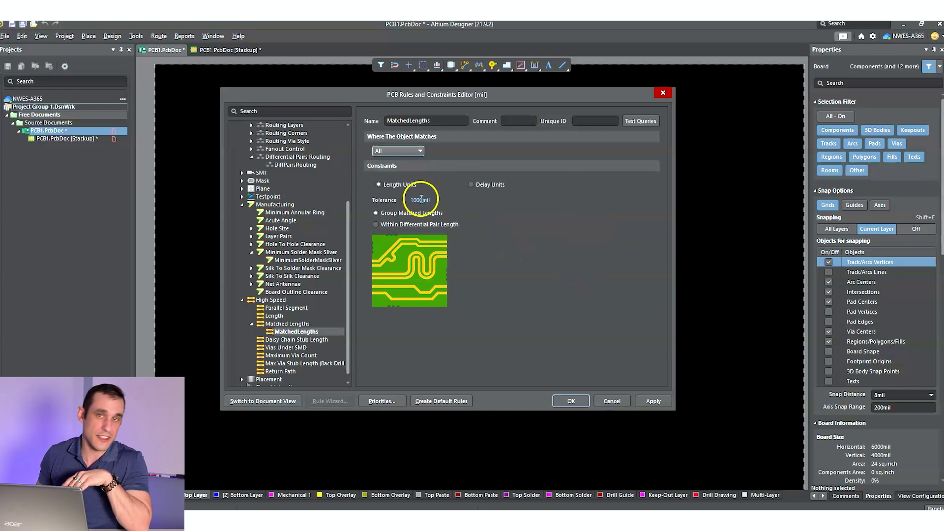
double_click(422, 200)
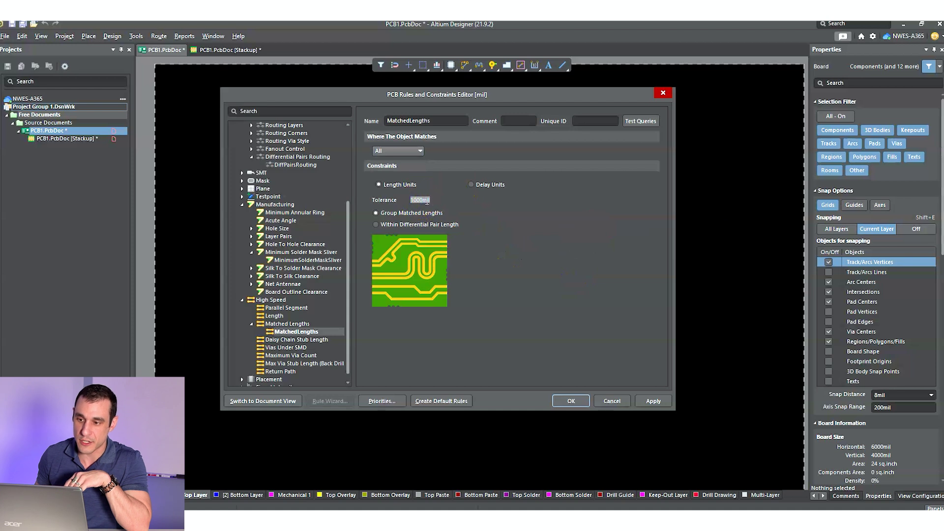
left_click(513, 206)
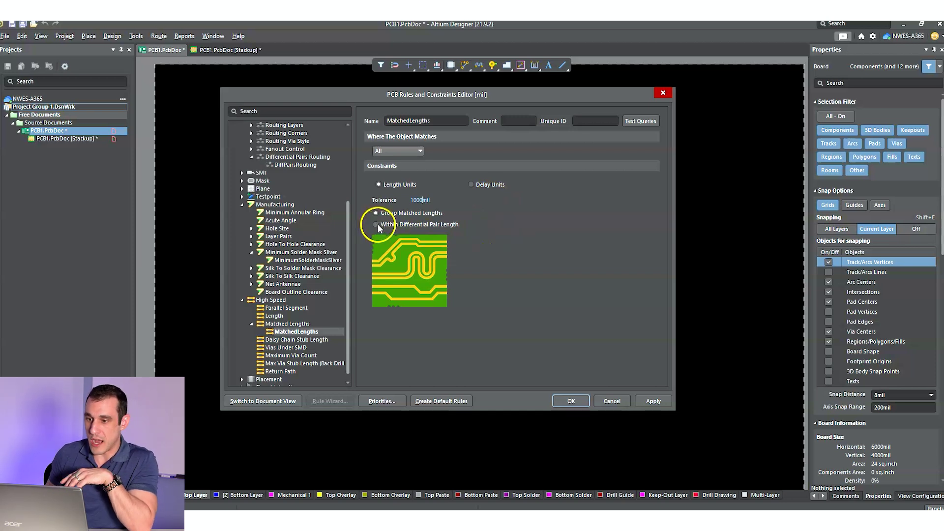
left_click(471, 185)
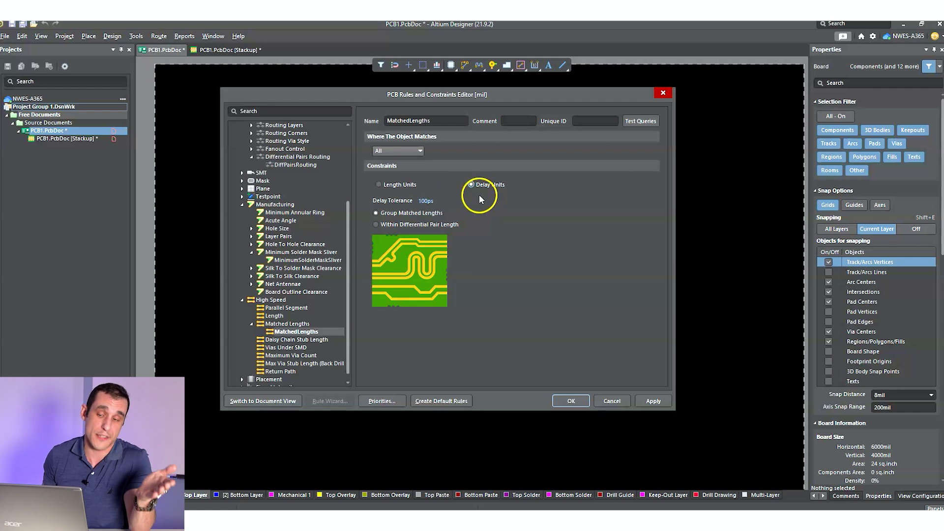
left_click(416, 186)
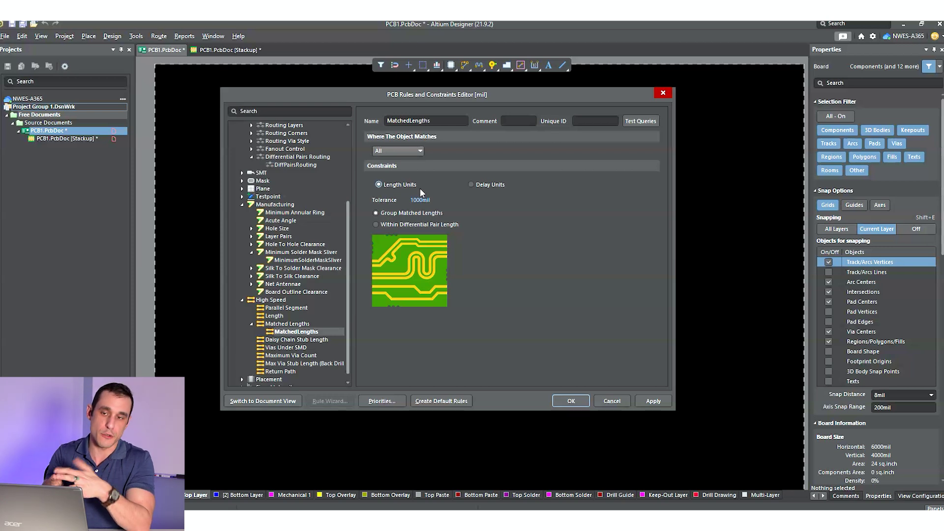
left_click(396, 140)
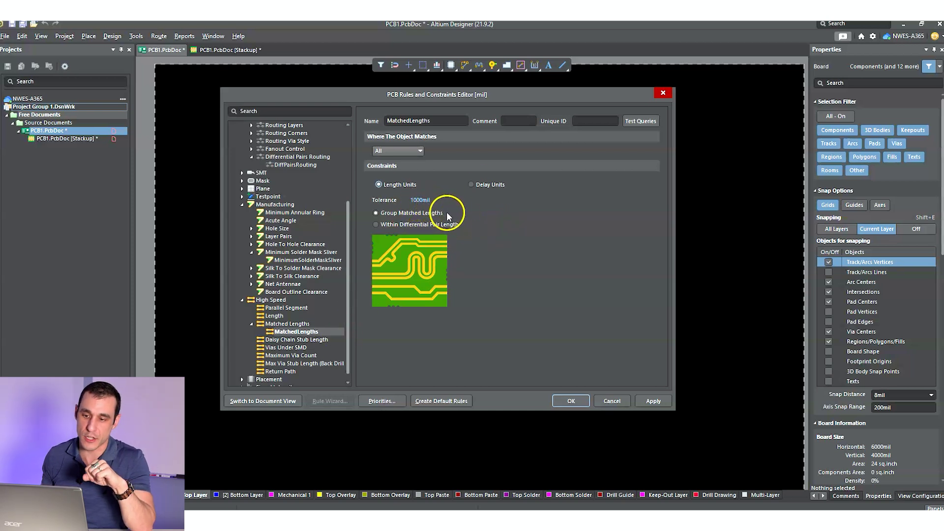
- Change the MatchedLengths tolerance from 1000mil to 50mil and confirm the rules editor with OK
left_click(420, 199)
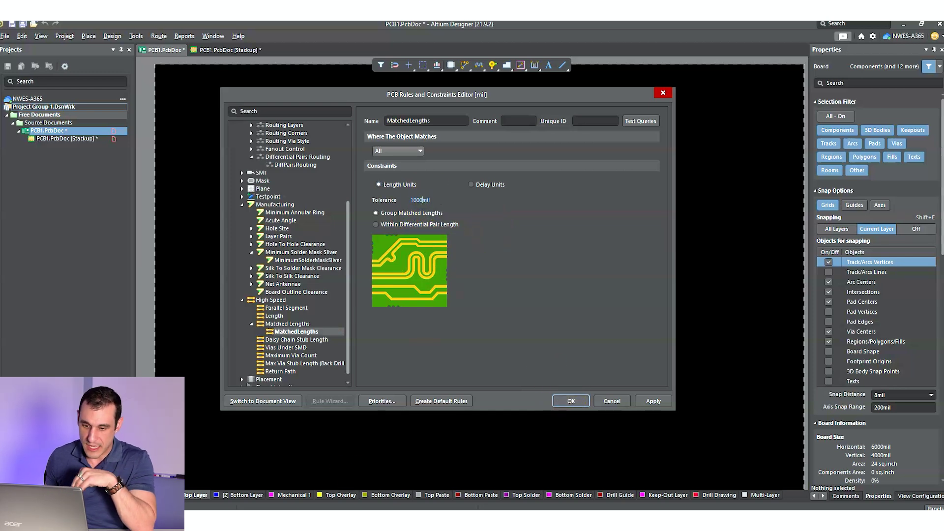
key("alt+Tab")
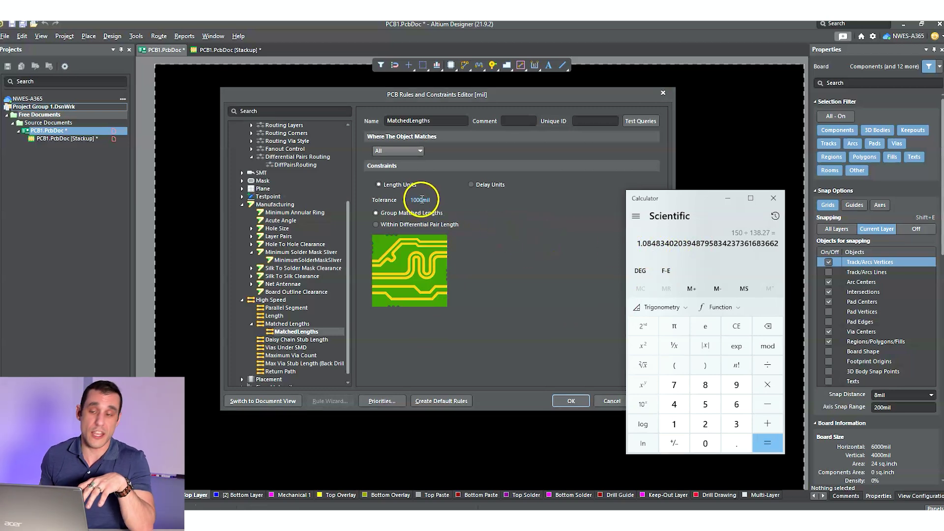
left_click(421, 199)
left_click_drag(422, 200, 394, 199)
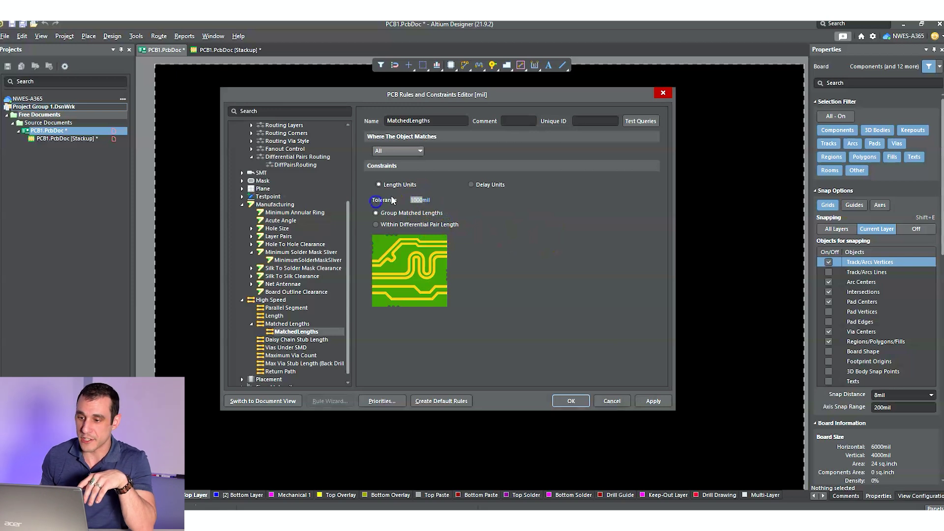
type("50")
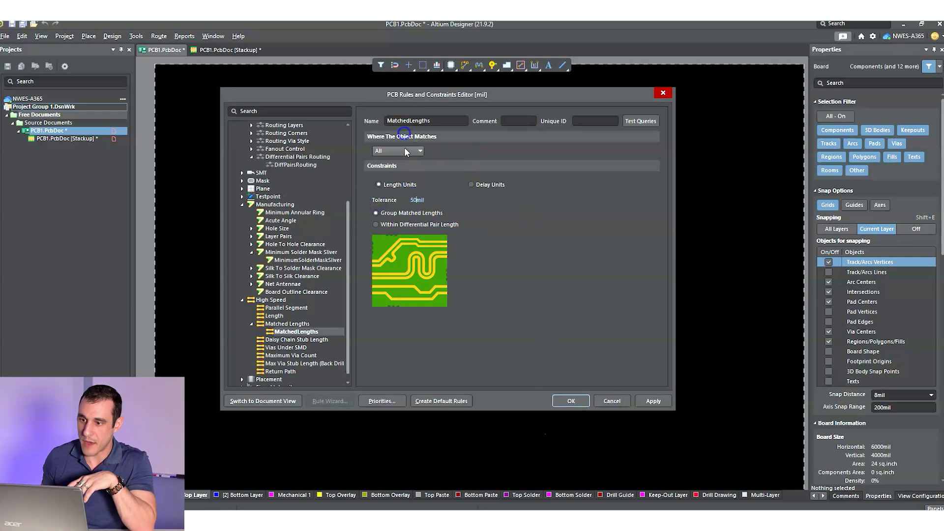
left_click(418, 151)
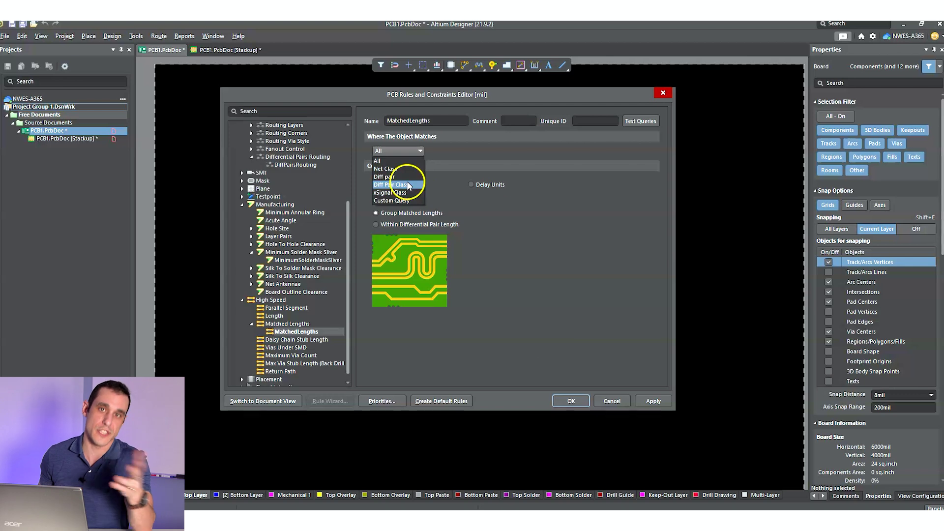
left_click(514, 279)
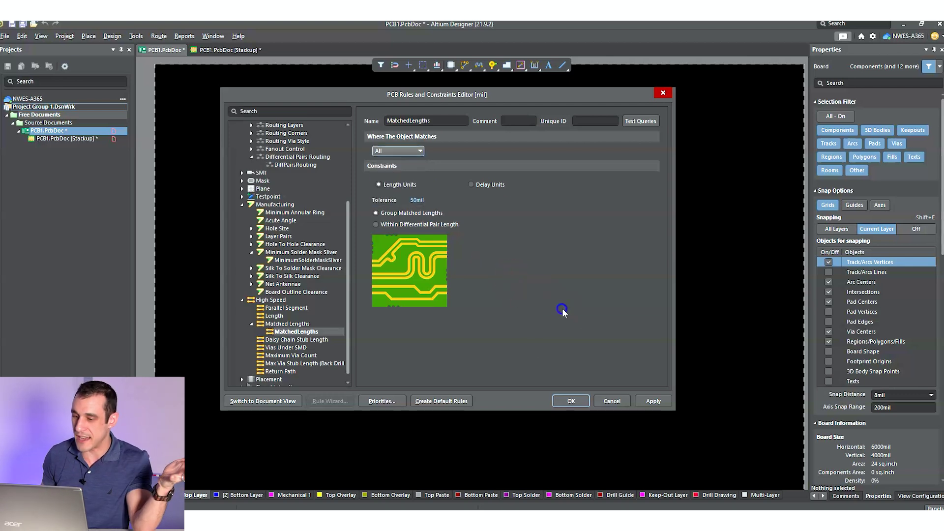
left_click(571, 398)
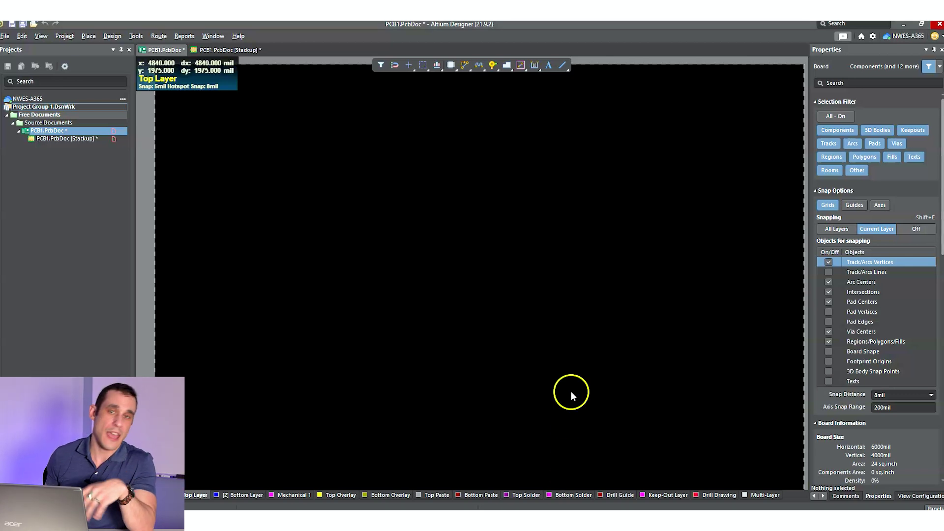
- Show the Active Bar routing modes, including Interactive Differential Pair Routing
left_click(465, 66)
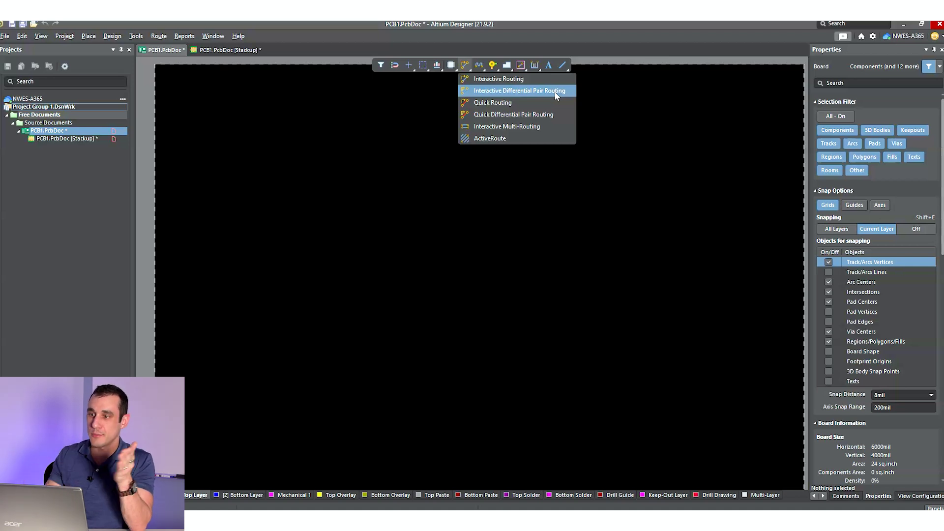
- Start differential pair routing, then switch to Interactive Diff Pair Length Tuning mode
left_click(552, 90)
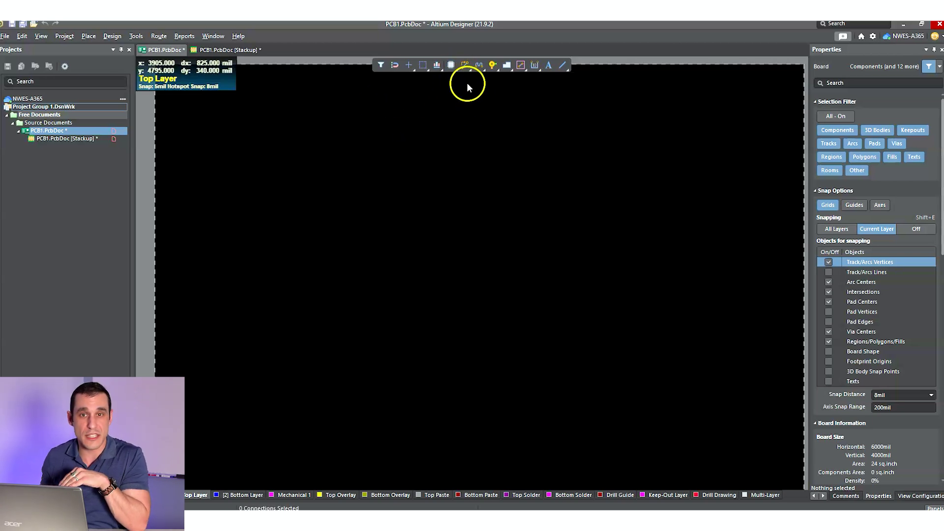
left_click(476, 68)
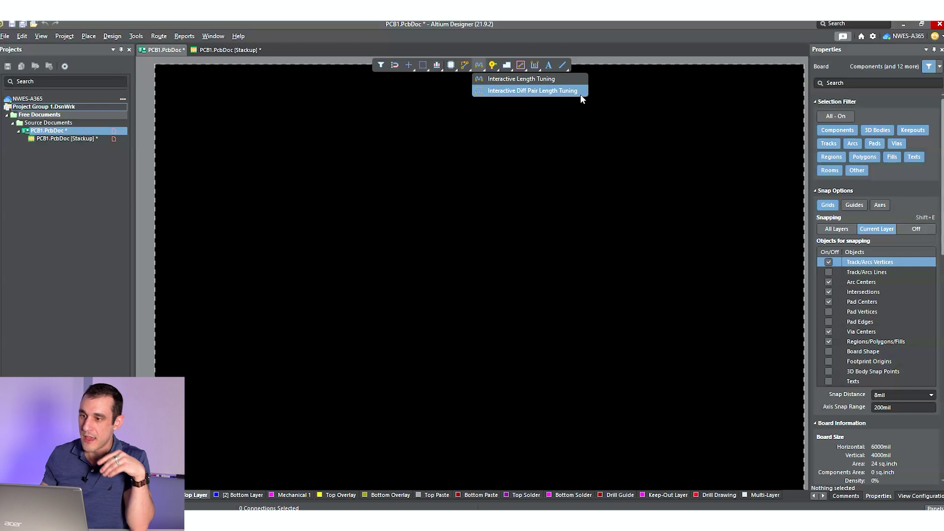
left_click(566, 92)
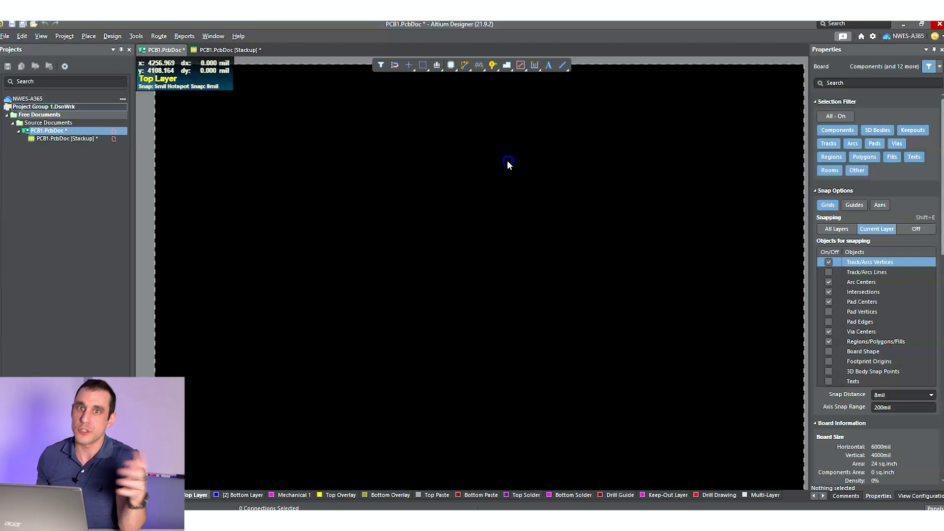